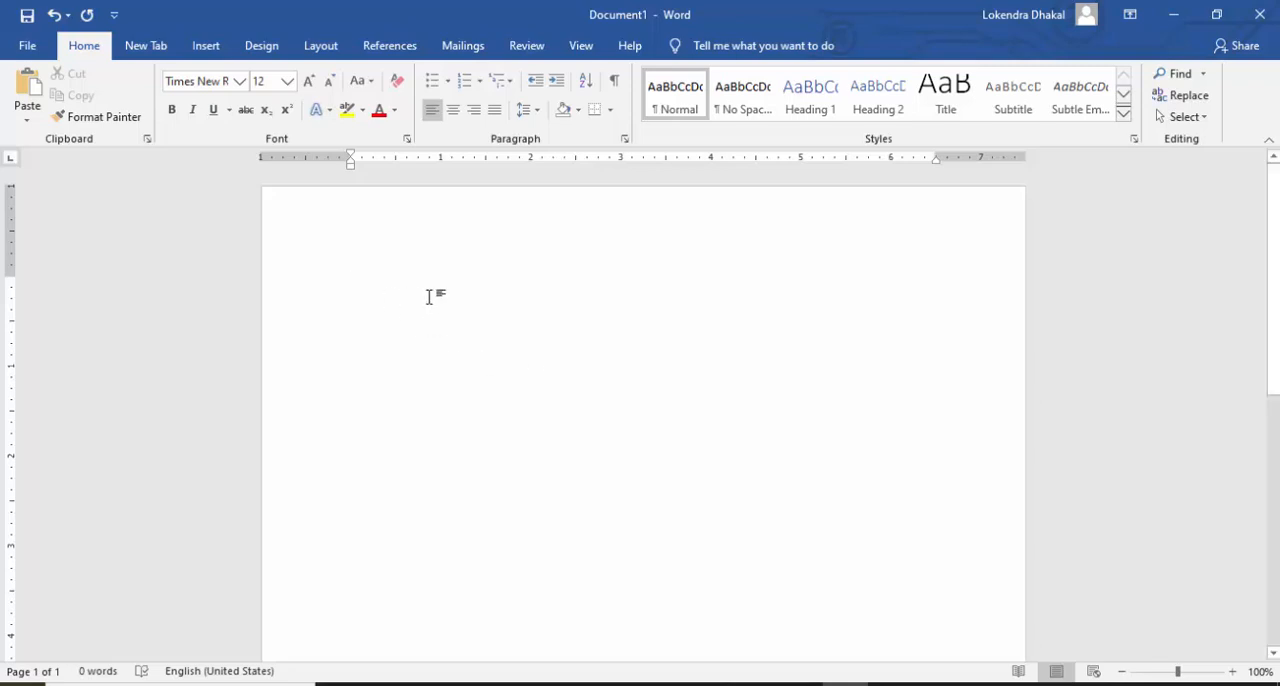
pyautogui.write('+++')
pyautogui.press('BackSpace')
pyautogui.press('BackSpace')
pyautogui.press('BackSpace')
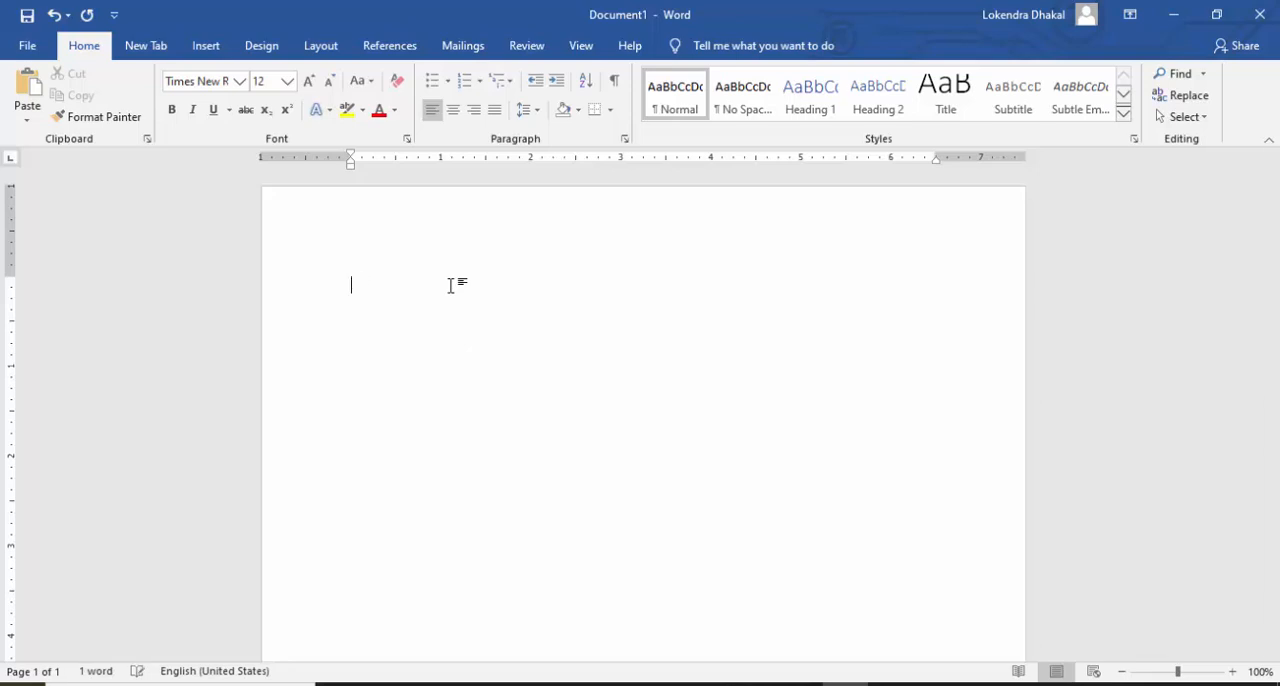
pyautogui.write('--')
pyautogui.press('BackSpace')
pyautogui.press('BackSpace')
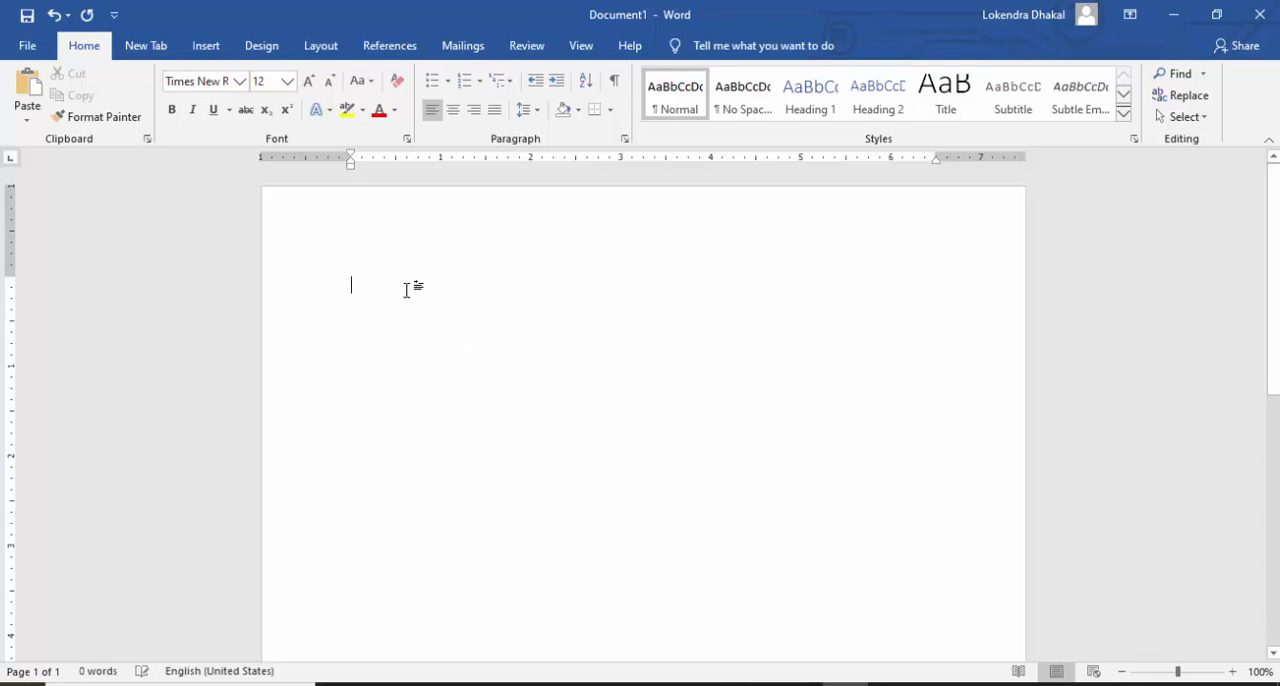
# Step: Create a one-row, four-column table by writing a line of plus signs separated by runs of hyphens
pyautogui.write('+-')
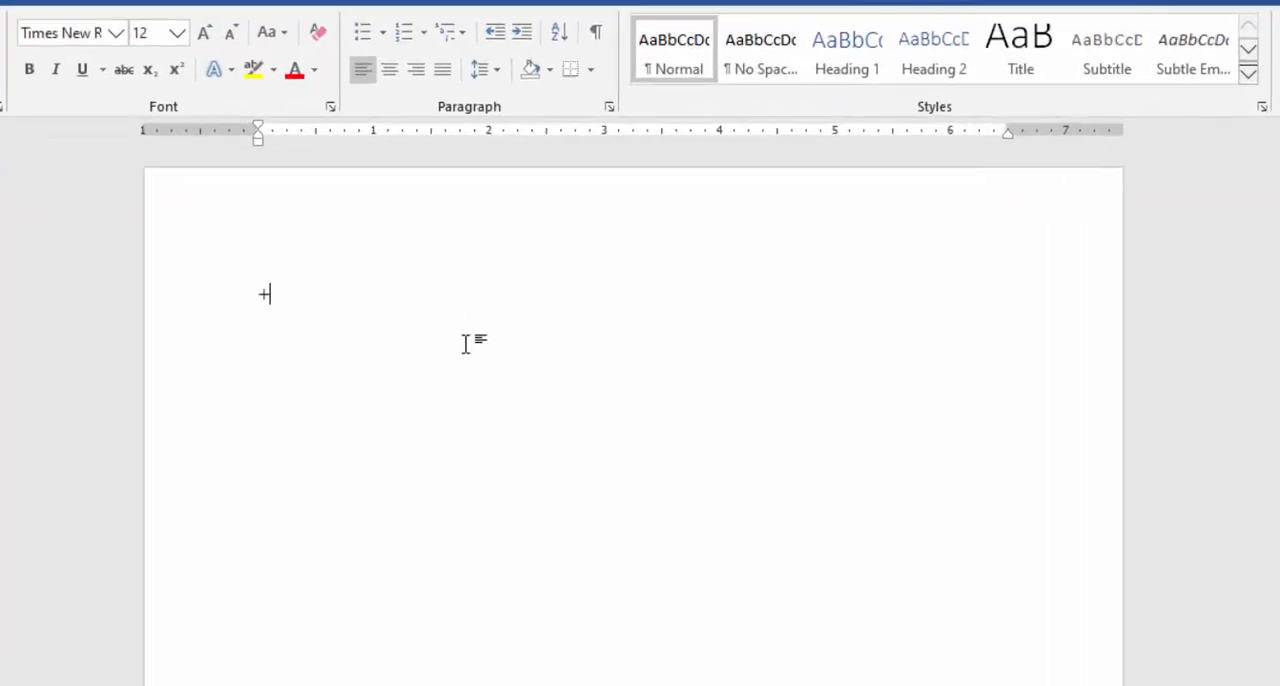
pyautogui.write('-------------')
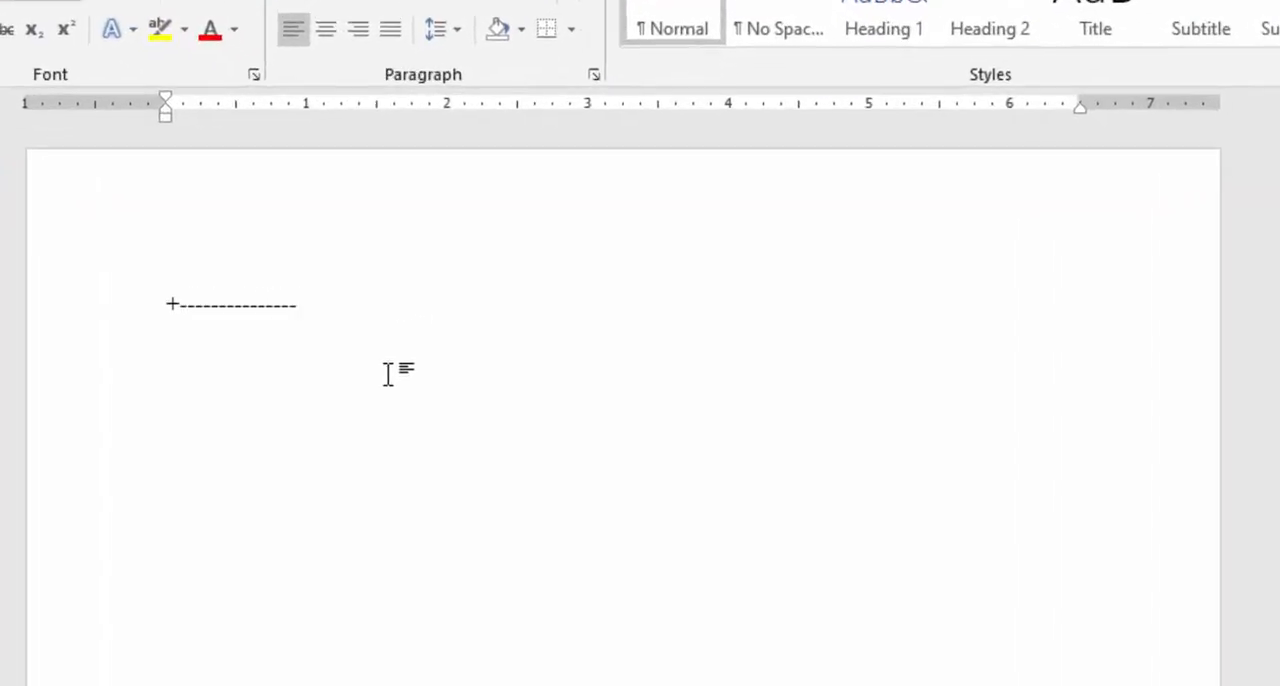
pyautogui.write('+----------------------')
pyautogui.write('+---------')
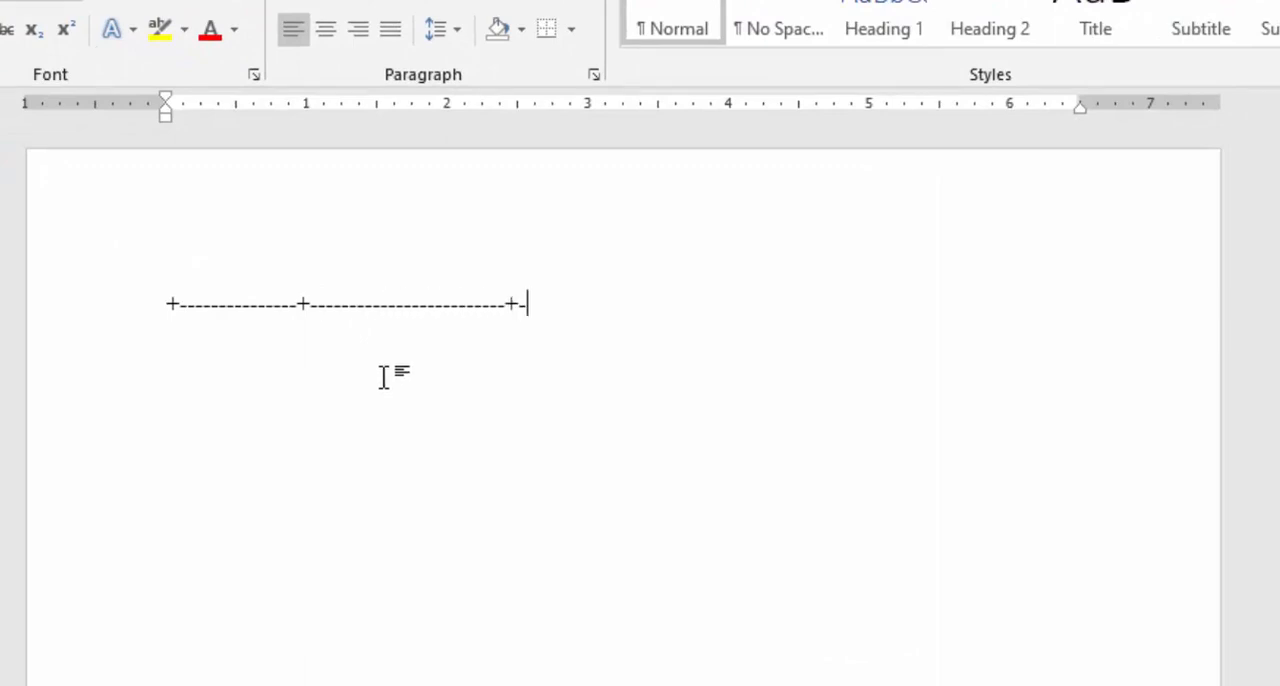
pyautogui.write('-------+----------------+---------------')
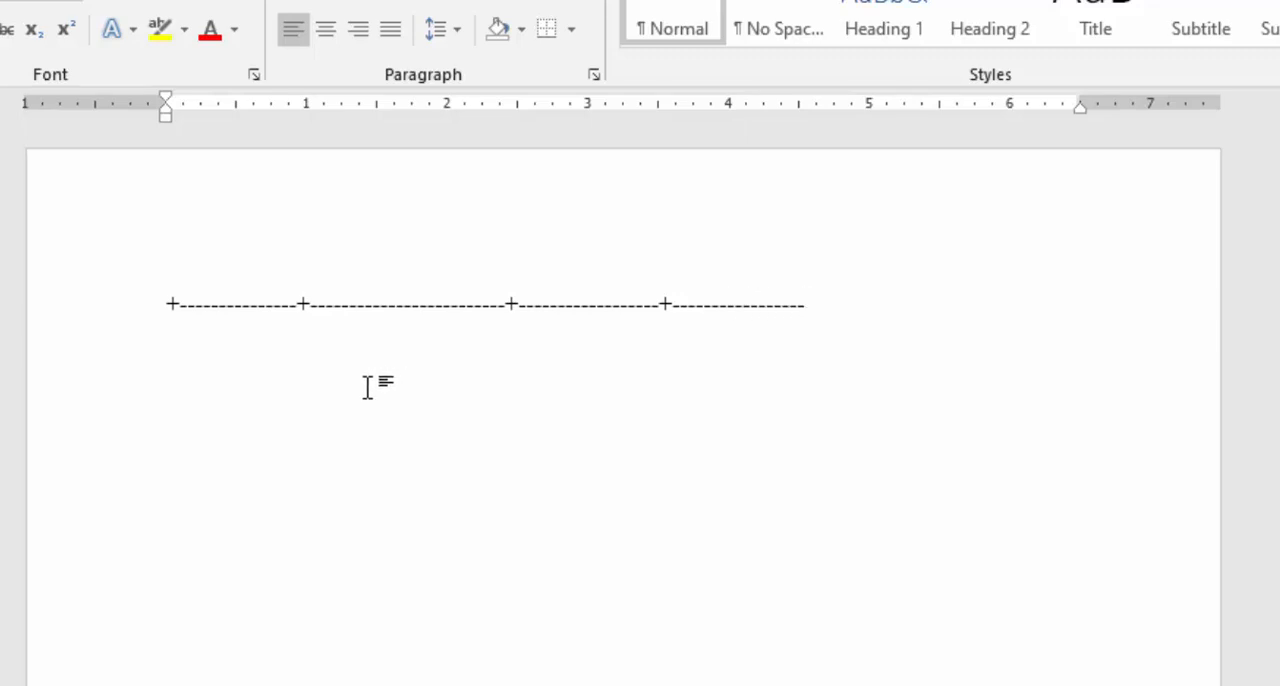
pyautogui.write('+')
pyautogui.press('Return')
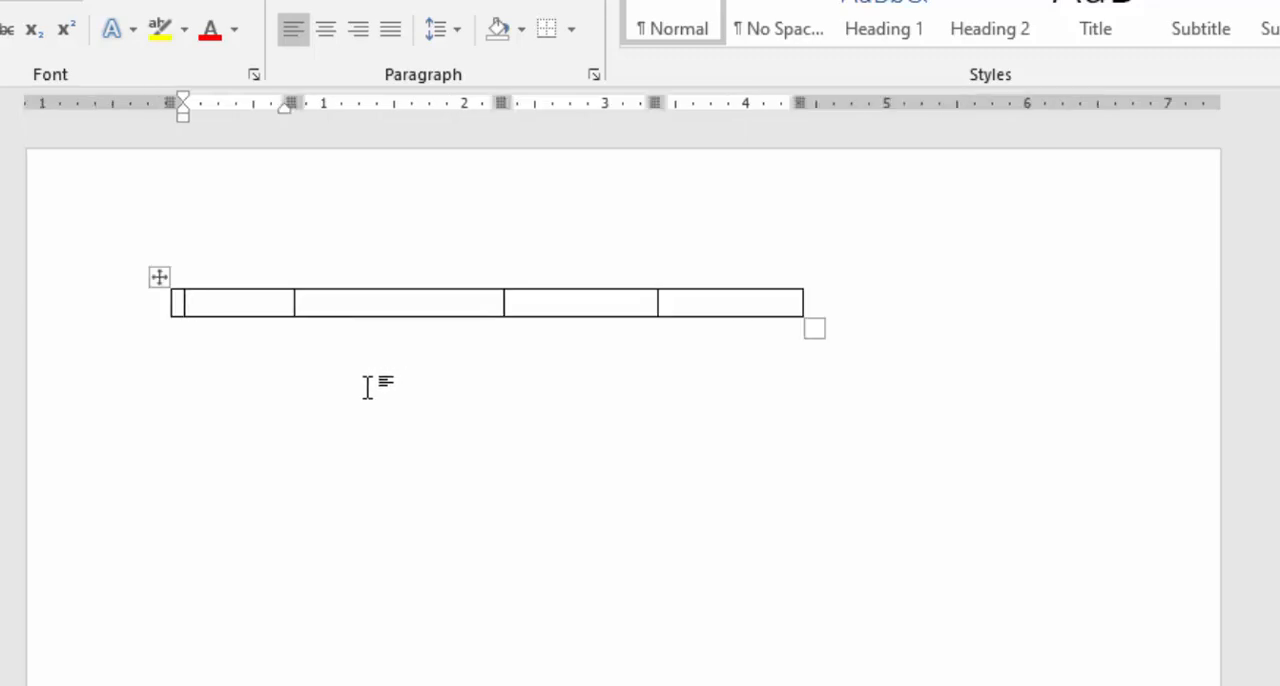
pyautogui.click(723, 300)
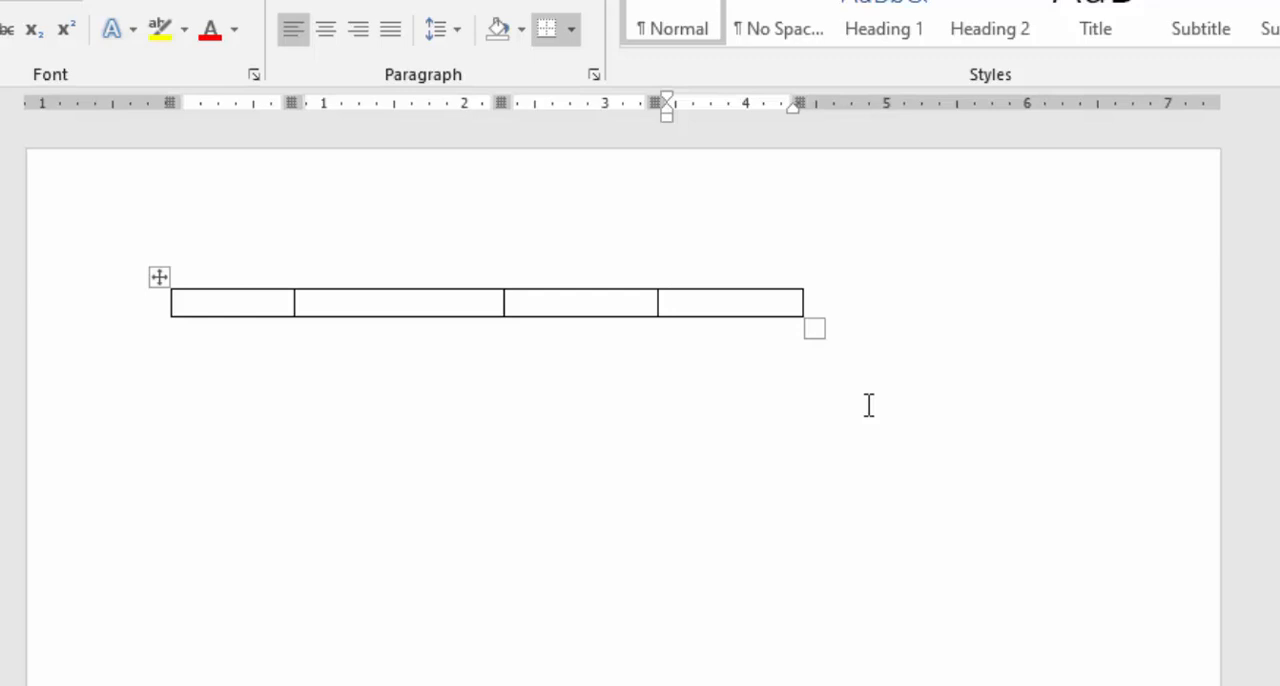
# Step: Undo the table conversion and extend the line with another run of hyphens and a plus sign to make a five-column table
pyautogui.hotkey('ctrl', 'z')
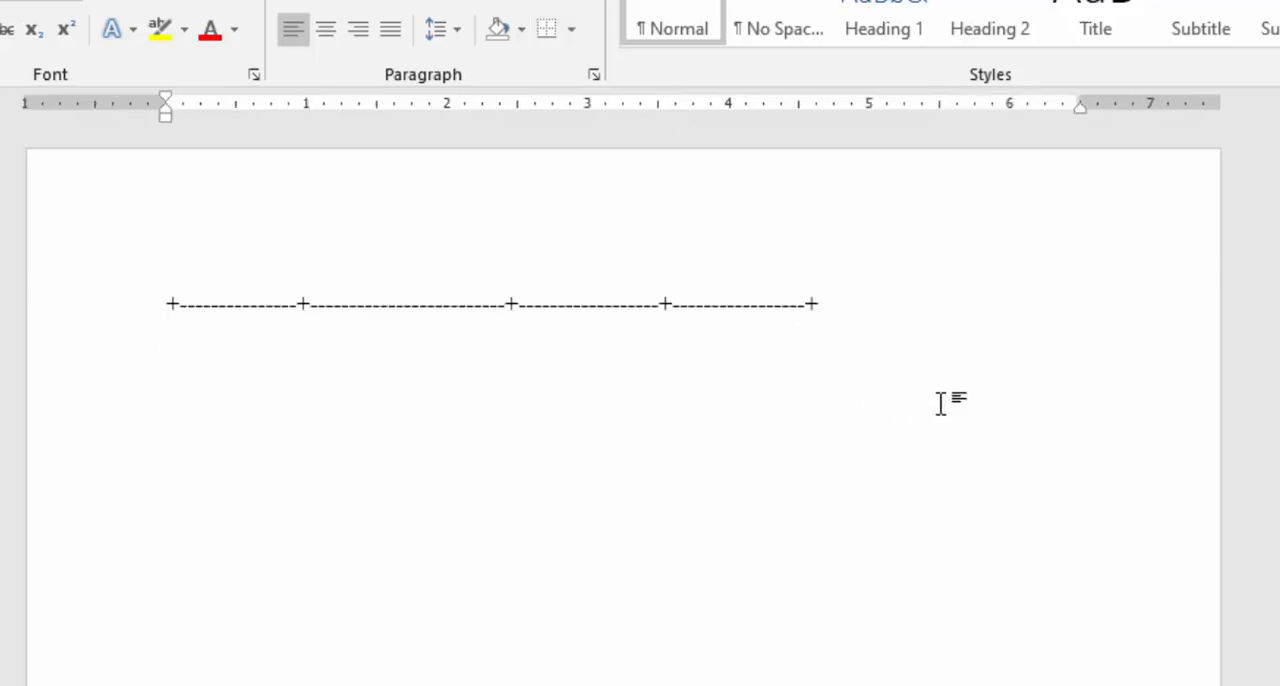
pyautogui.click(822, 305)
pyautogui.write('----------------+')
pyautogui.press('Return')
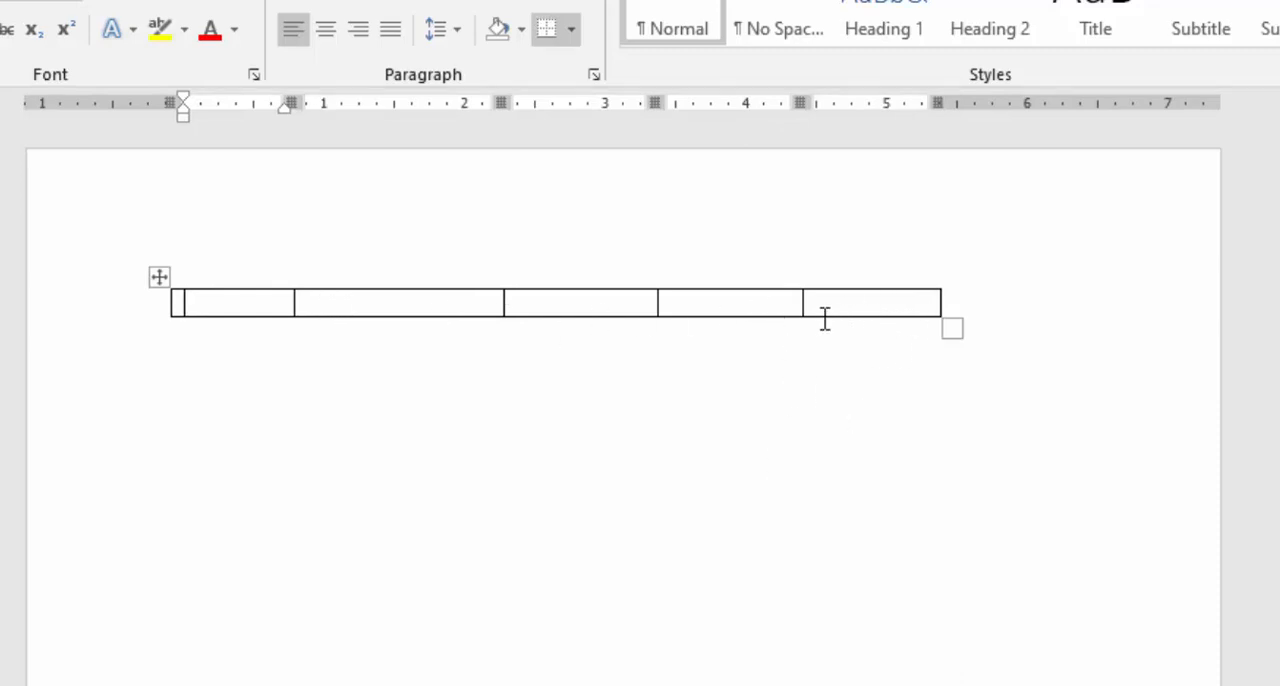
# Step: Add five more rows beneath the first row of the five-column table
pyautogui.press('Tab')
pyautogui.press('Tab')
pyautogui.press('Tab')
pyautogui.press('Tab')
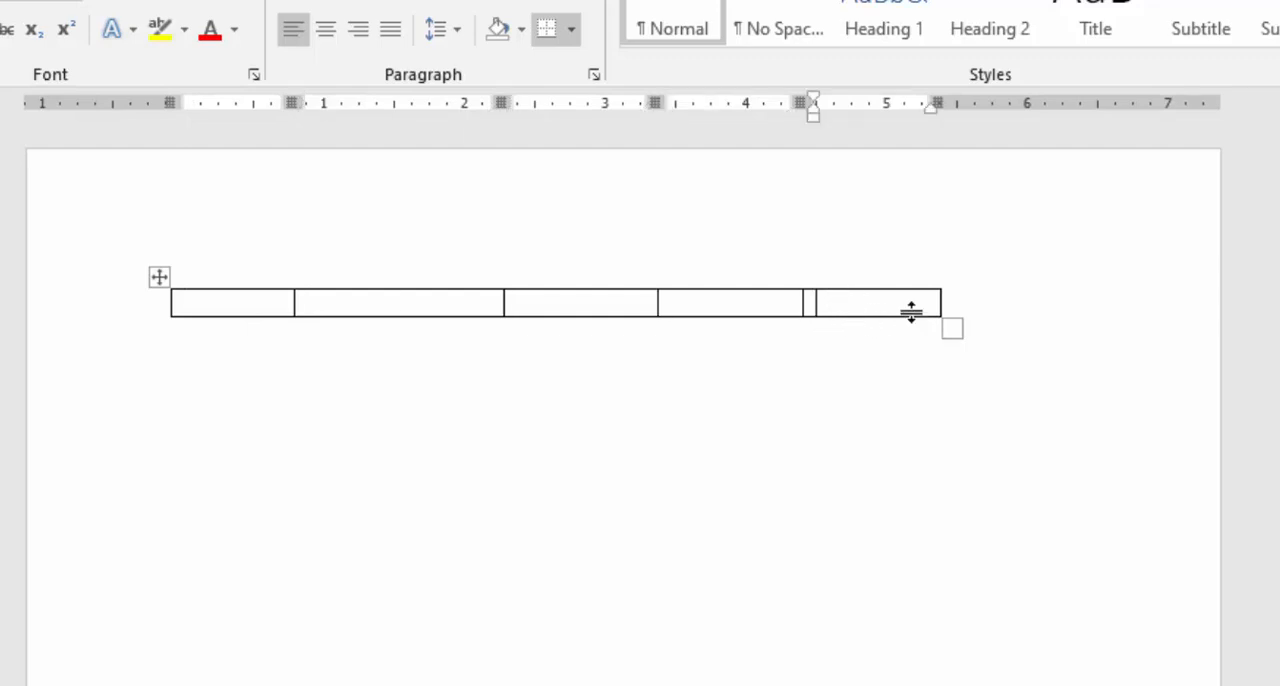
pyautogui.press('Tab')
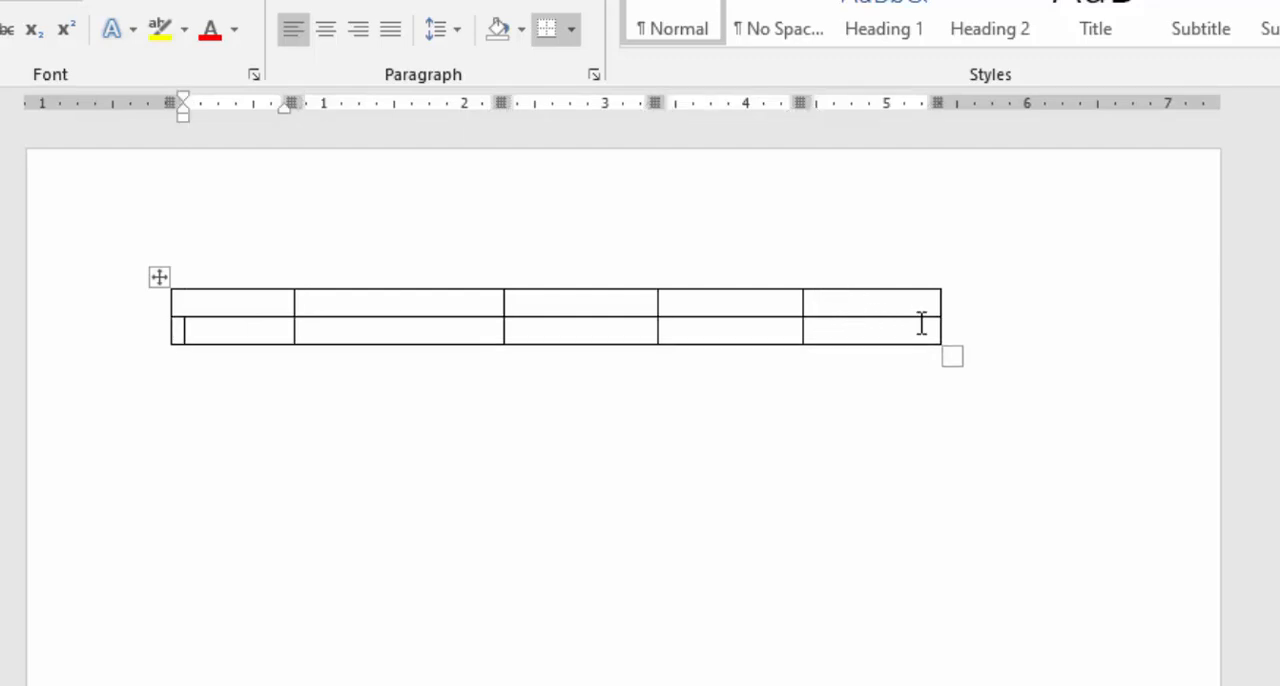
pyautogui.click(919, 328)
pyautogui.press('Tab')
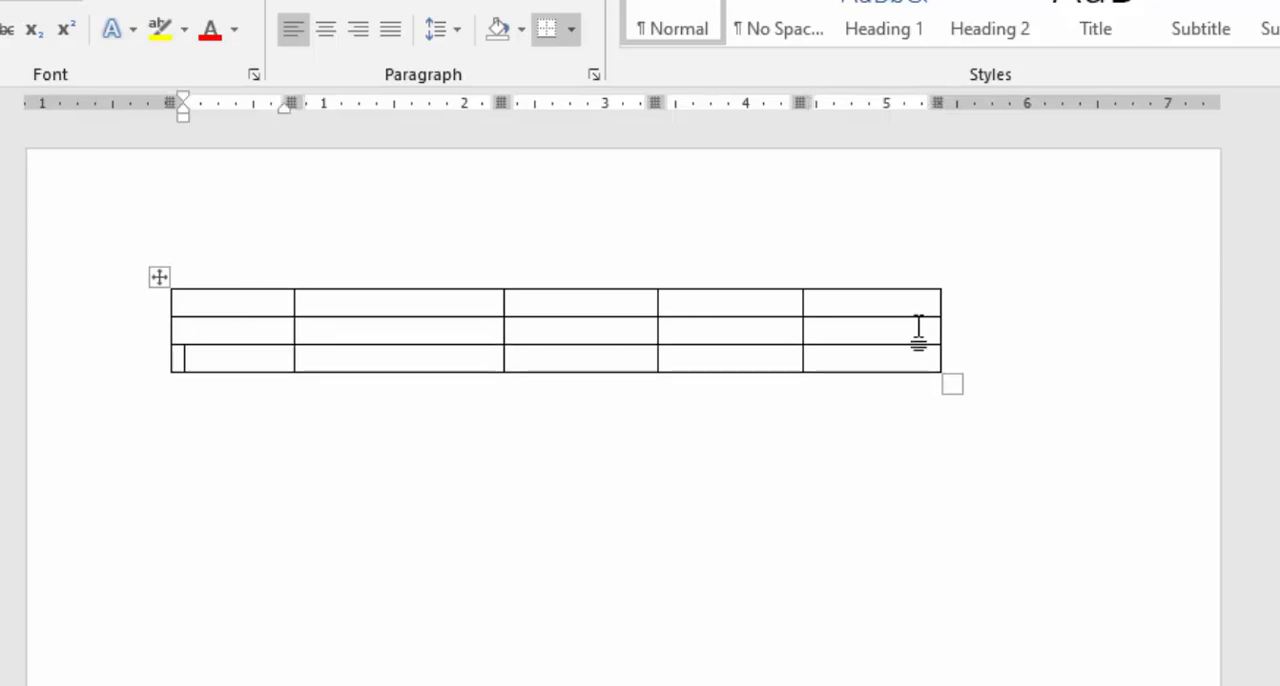
pyautogui.click(914, 359)
pyautogui.press('Tab')
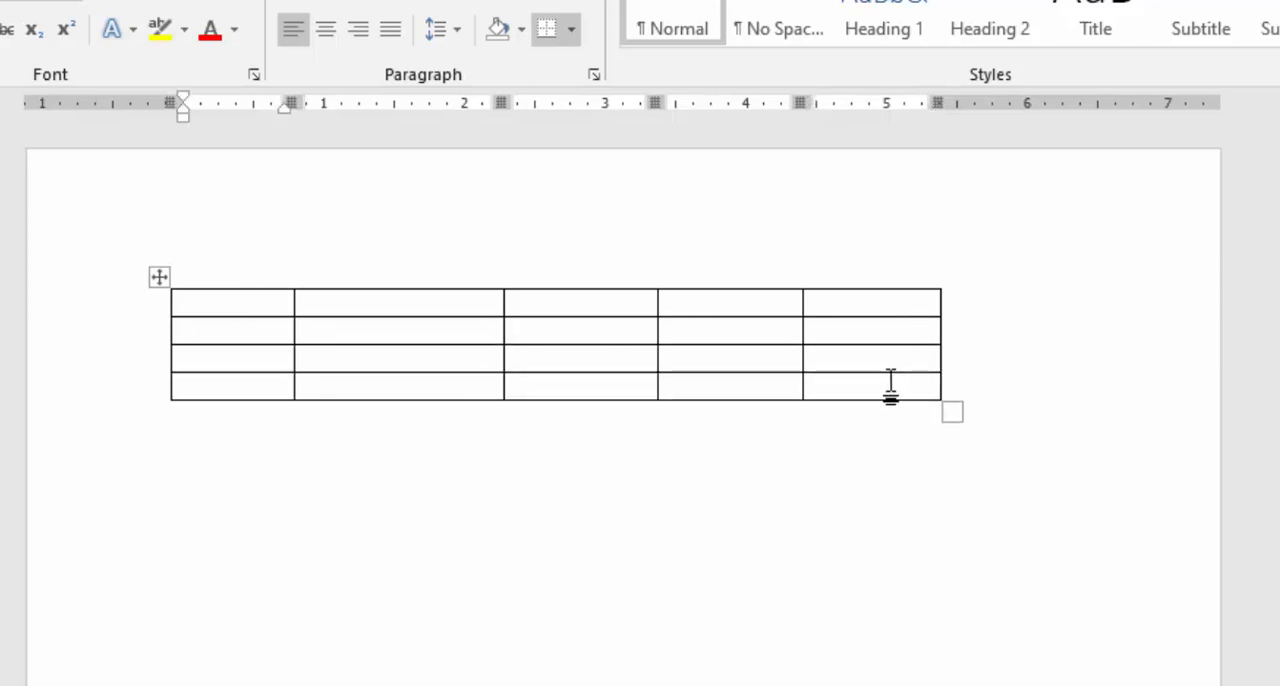
pyautogui.click(890, 383)
pyautogui.press('Tab')
pyautogui.click(891, 409)
pyautogui.press('Tab')
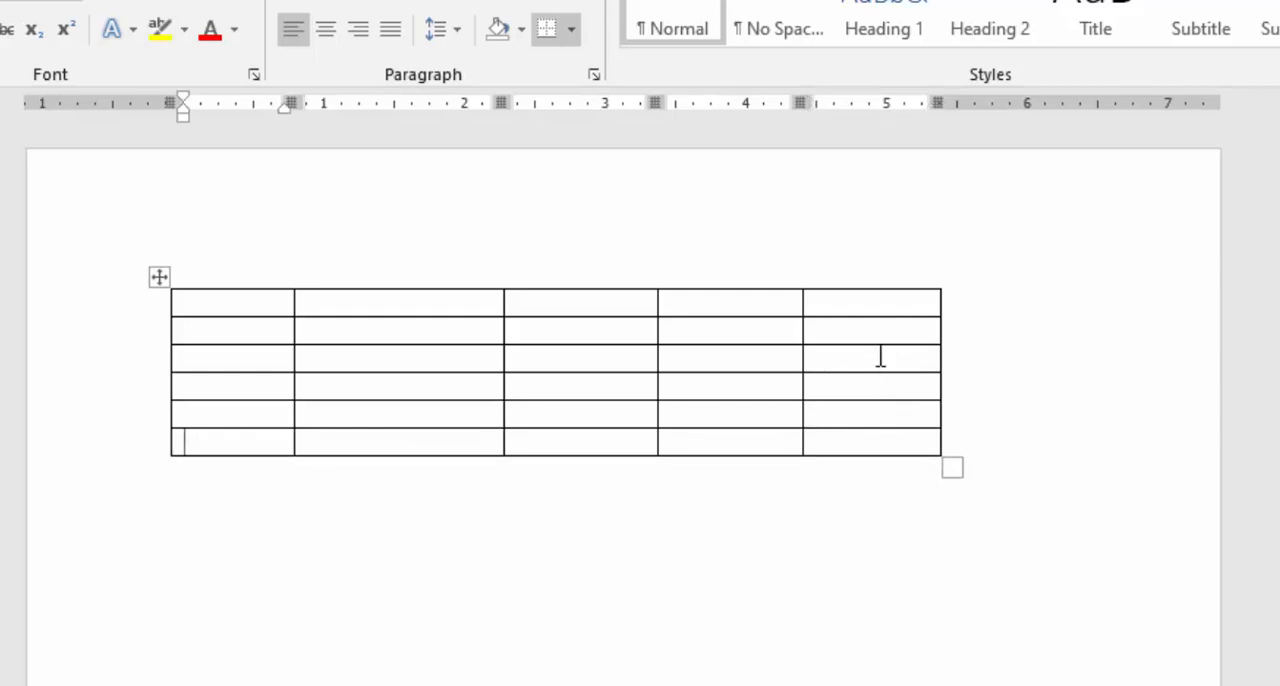
# Step: Clear the entire table from the document
pyautogui.hotkey('ctrl', 'a')
pyautogui.press('Delete')
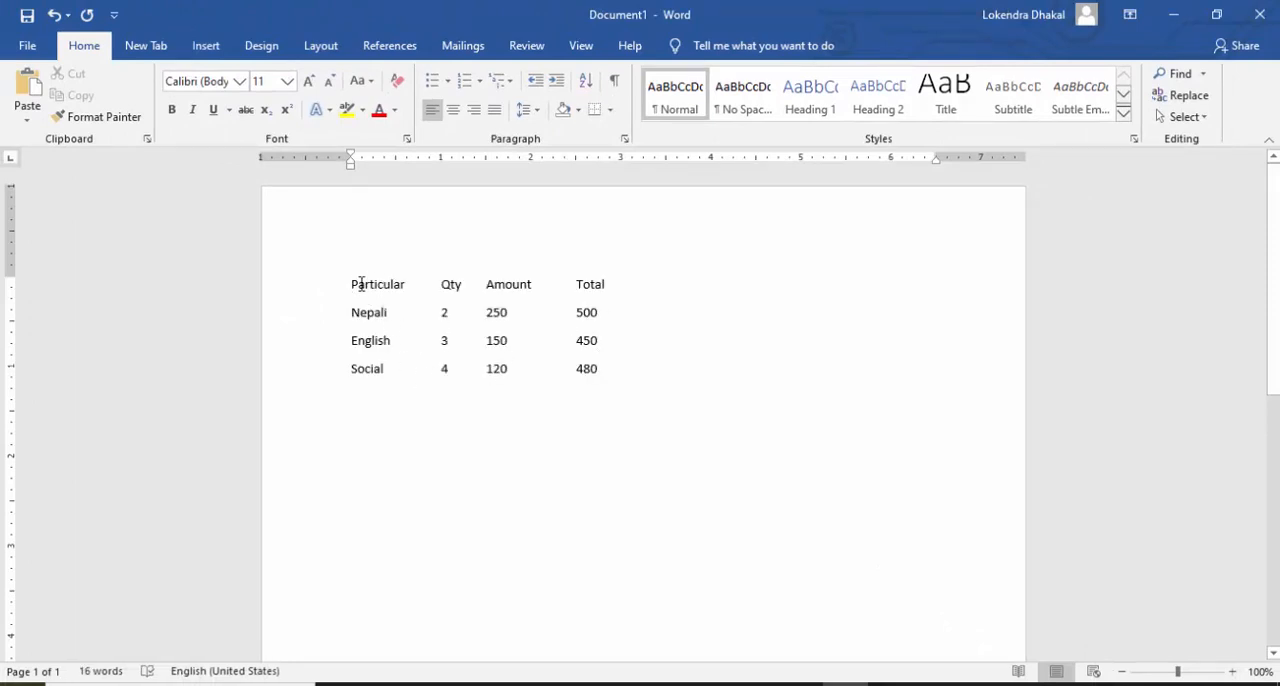
# Step: Convert the whole tabbed list, from the Particular, Qty, Amount and Total headings through the Social line, into a table
pyautogui.moveTo(351, 284); pyautogui.dragTo(590, 375)
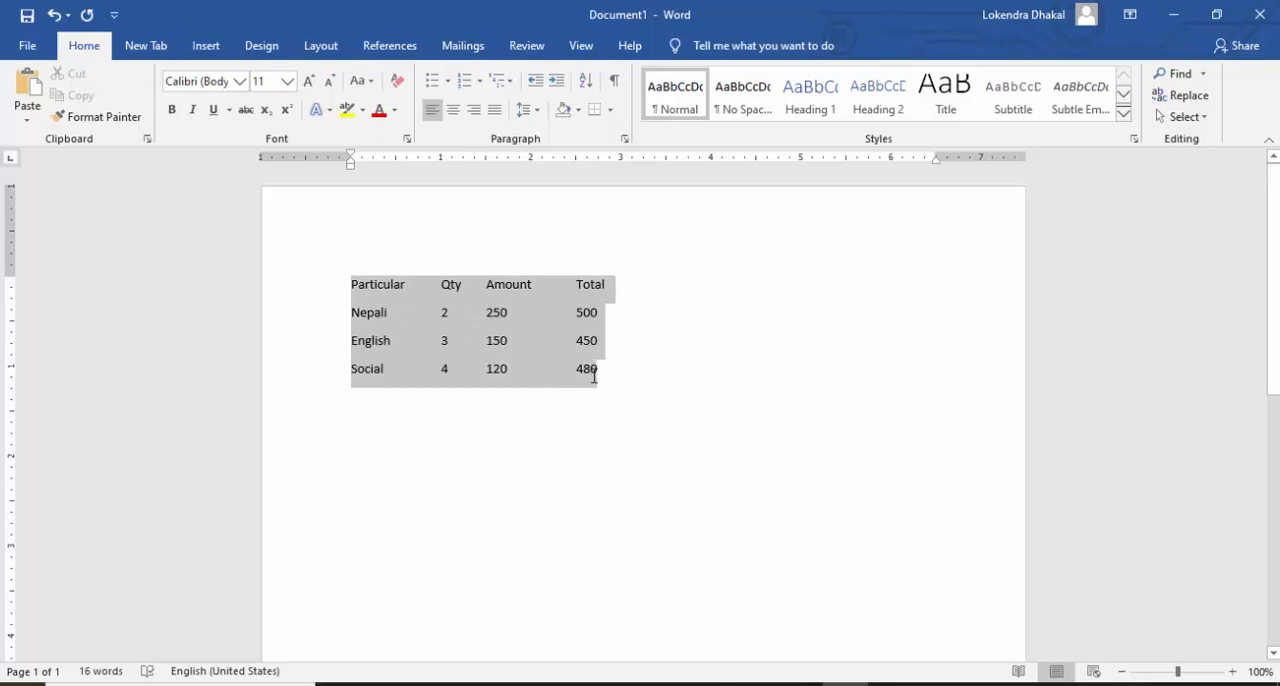
pyautogui.click(617, 397)
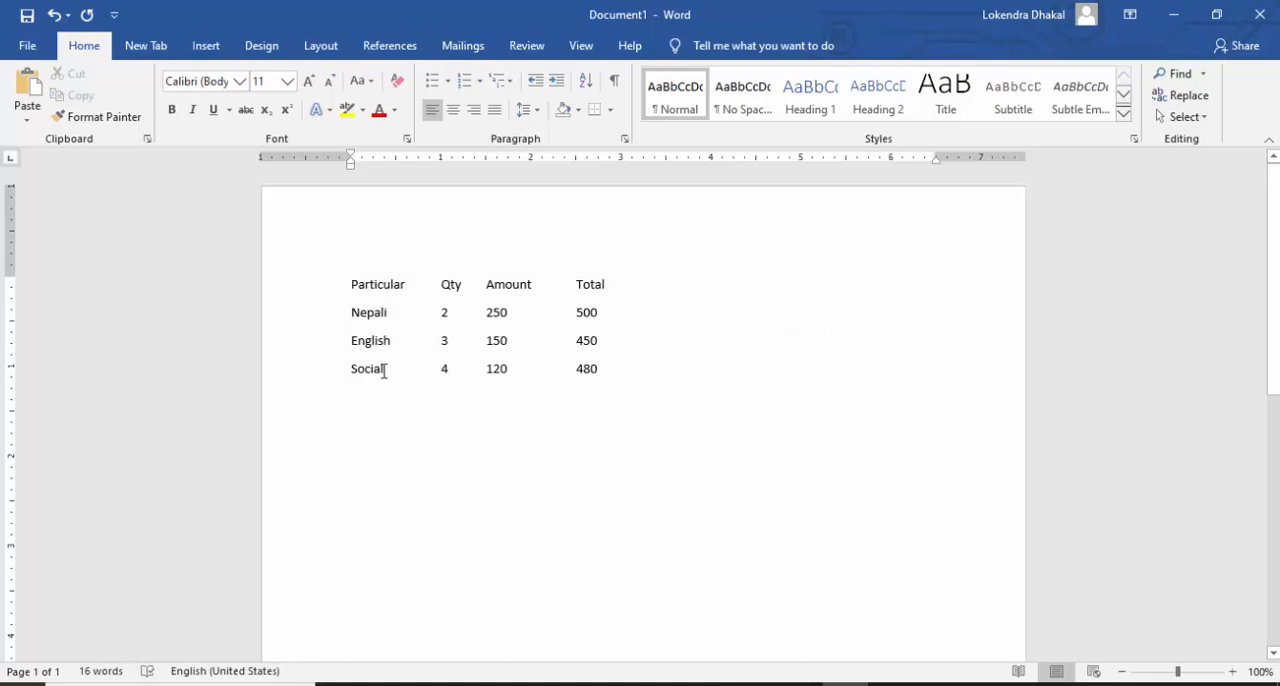
pyautogui.click(351, 284)
pyautogui.moveTo(352, 284); pyautogui.dragTo(600, 370)
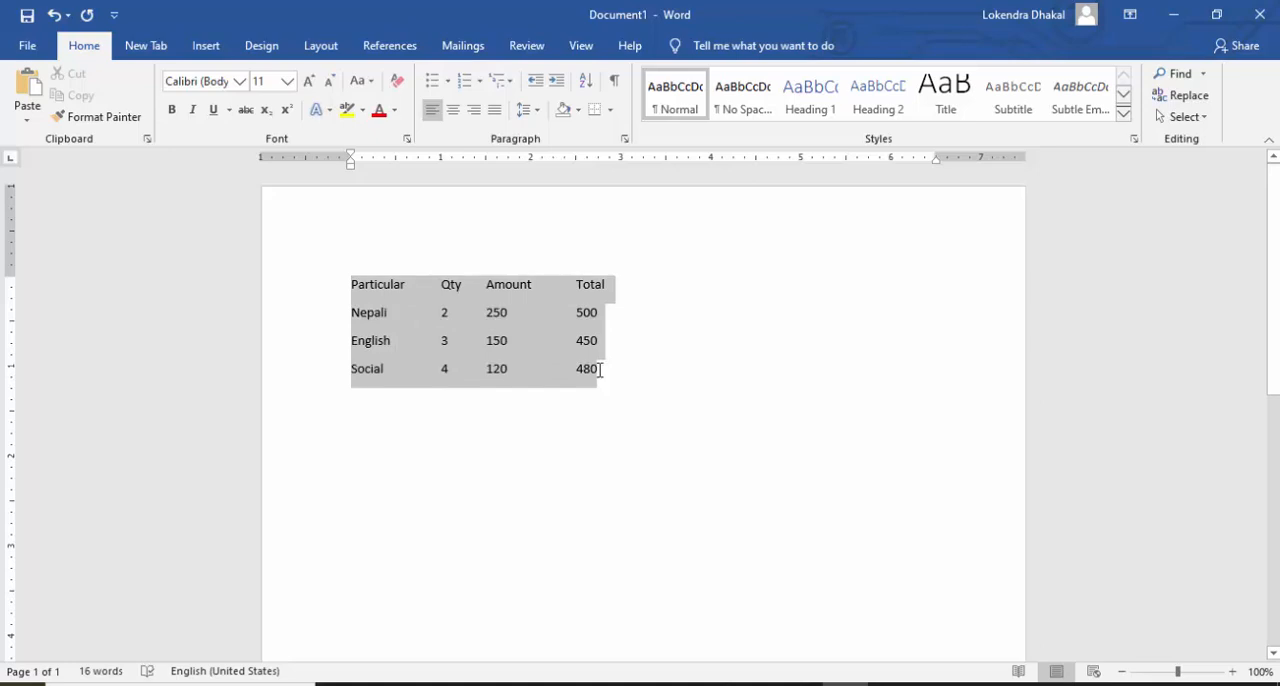
pyautogui.moveTo(603, 369); pyautogui.dragTo(600, 364)
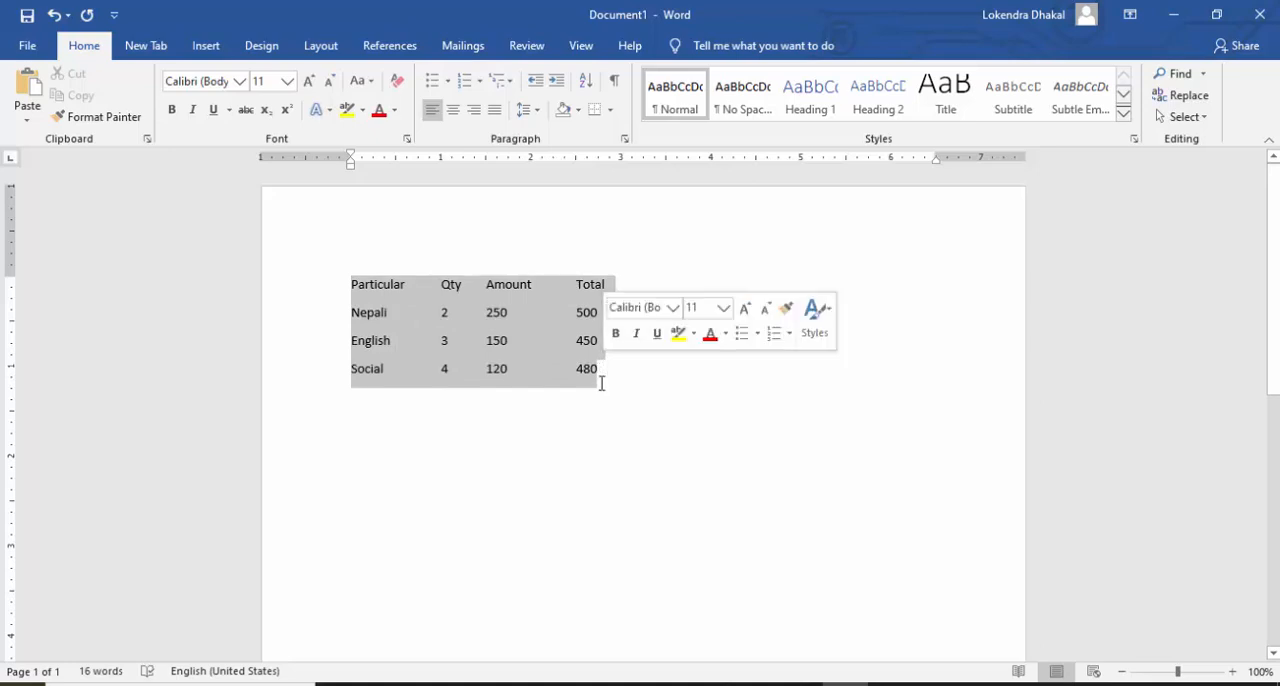
pyautogui.moveTo(615, 684)
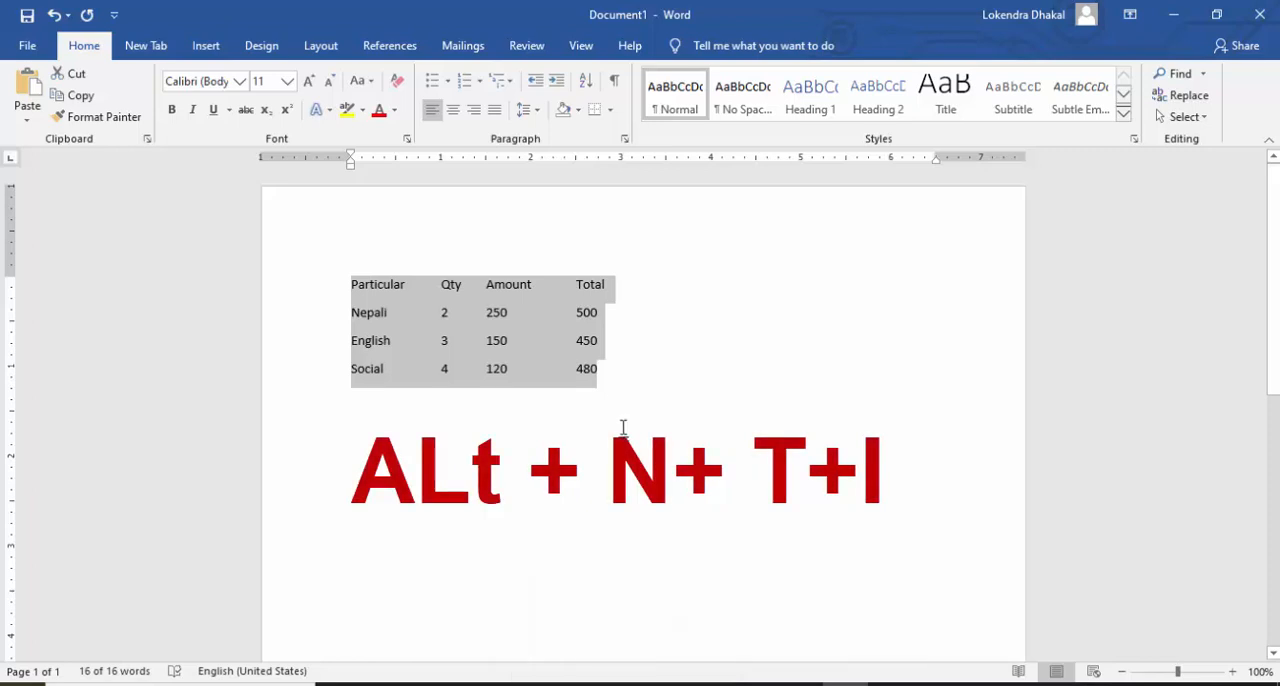
pyautogui.hotkey('alt', 'n')
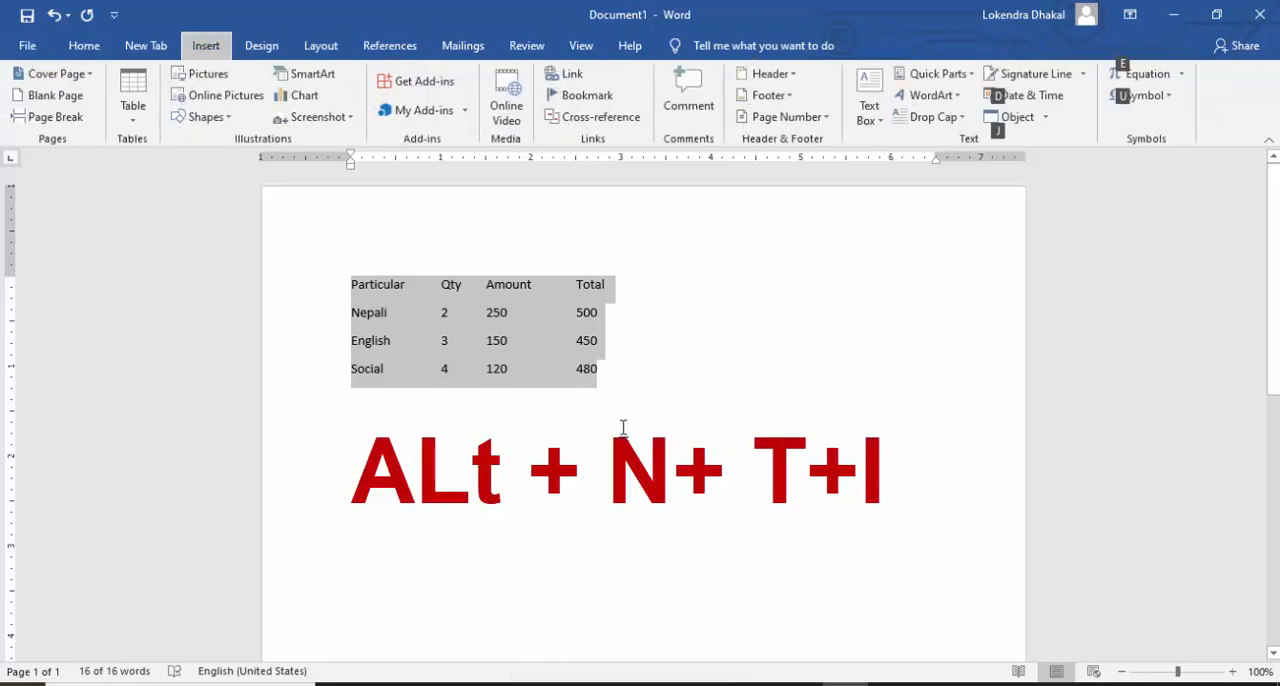
pyautogui.press('t')
pyautogui.press('i')
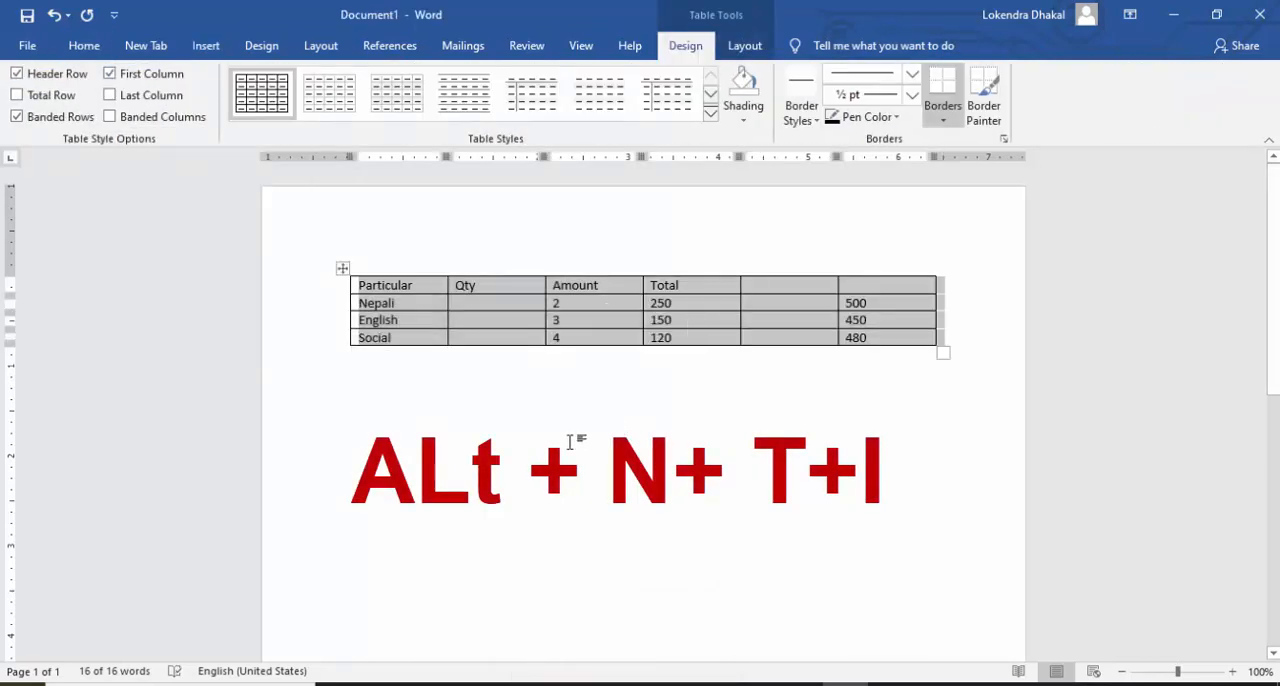
# Step: Undo the table edits and the table conversion to restore the plain tabbed list
pyautogui.click(495, 306)
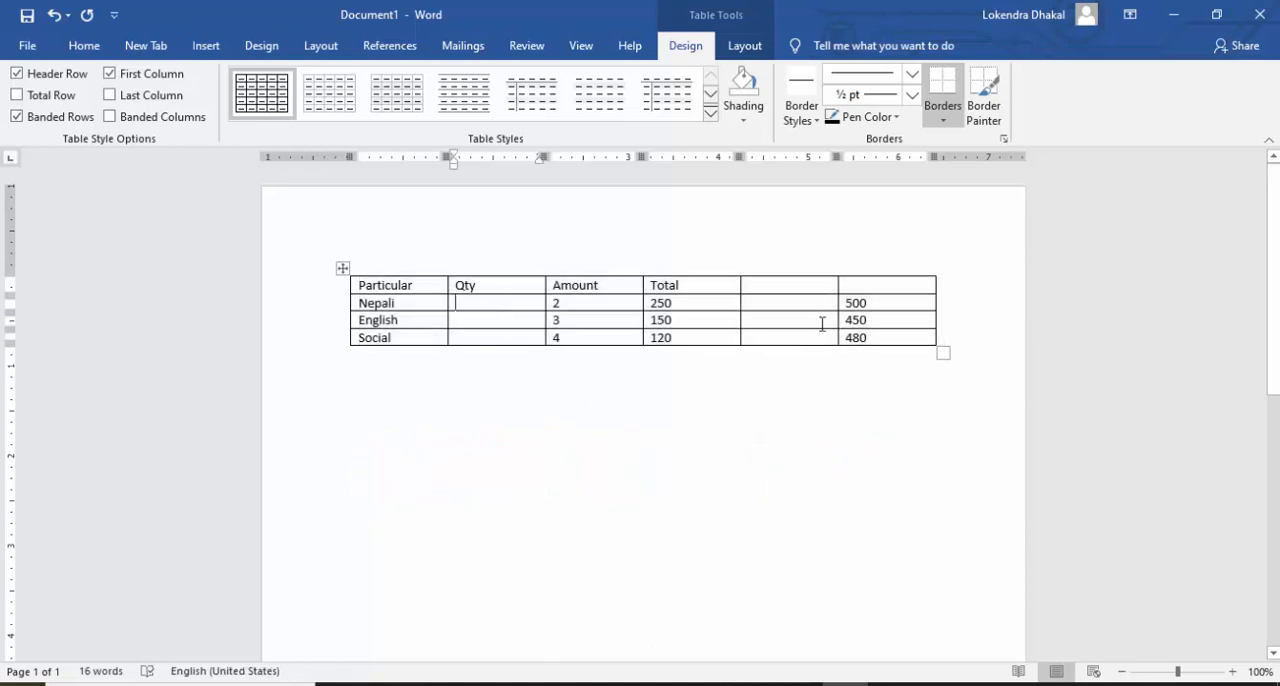
pyautogui.click(786, 317)
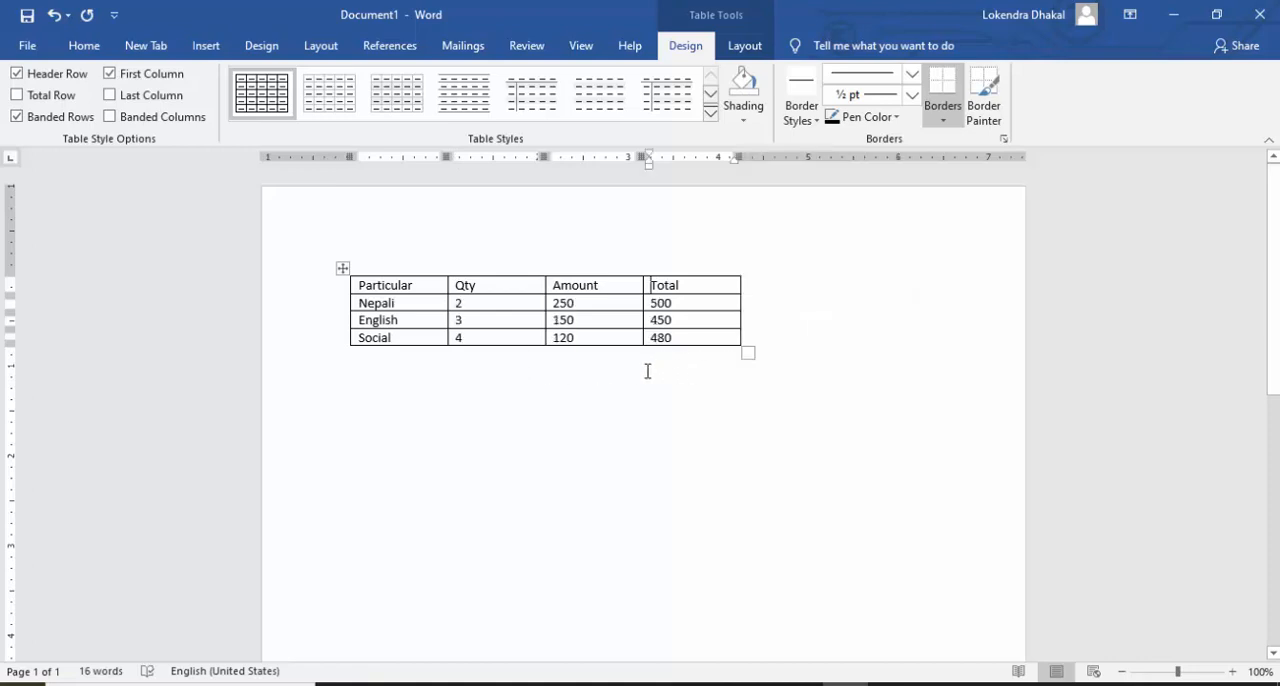
pyautogui.hotkey('ctrl', 'z')
pyautogui.hotkey('ctrl', 'z')
pyautogui.hotkey('ctrl', 'z')
pyautogui.hotkey('ctrl', 'z')
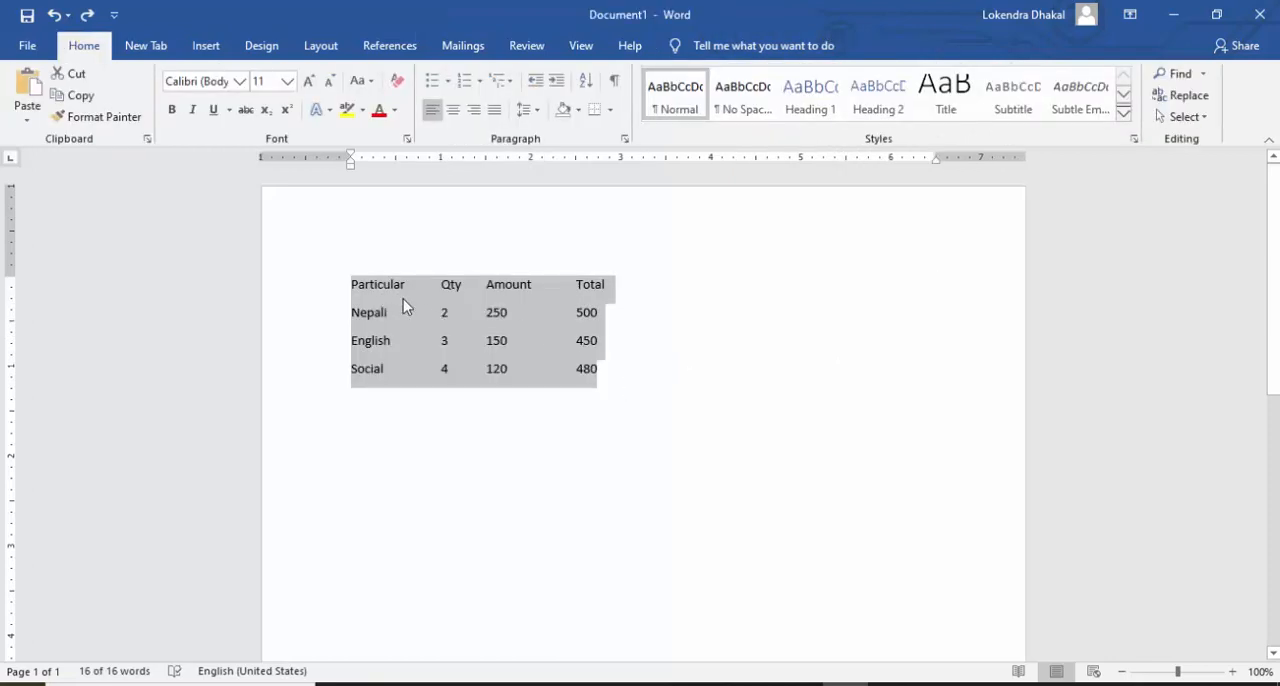
# Step: Copy the four-line Particular, Qty, Amount and Total list and paste five copies one below another, each starting on a new line
pyautogui.rightClick(357, 290)
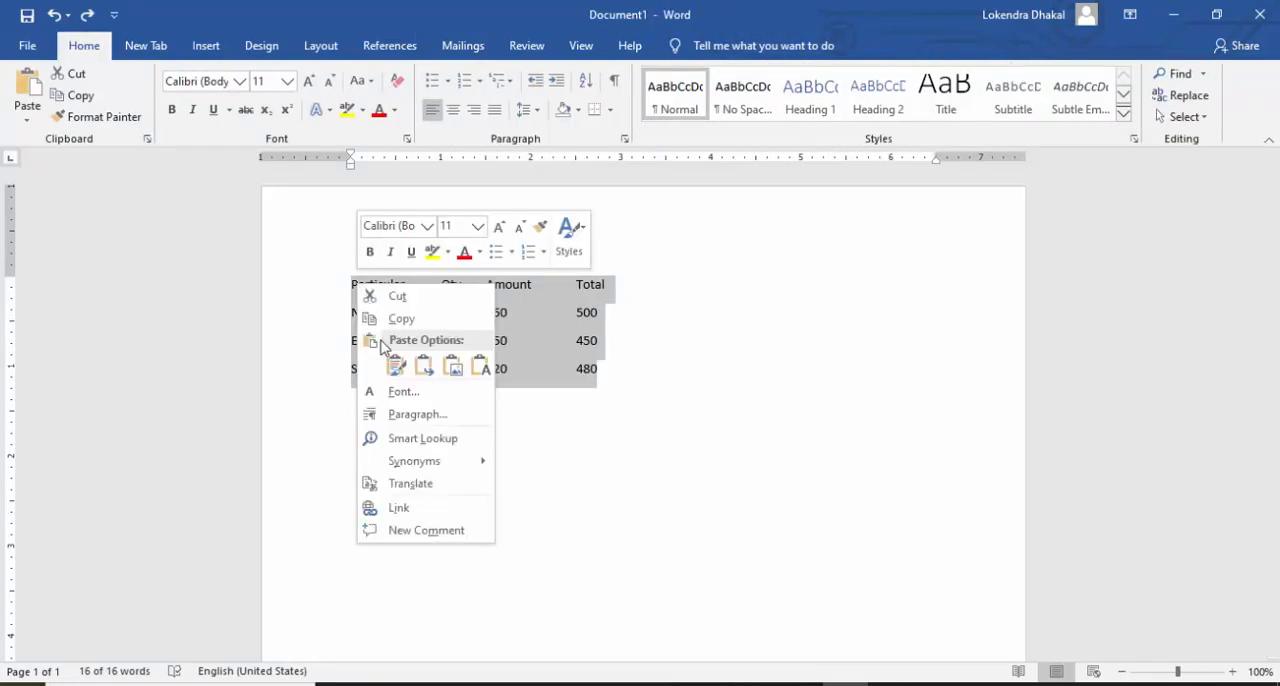
pyautogui.click(390, 318)
pyautogui.click(612, 383)
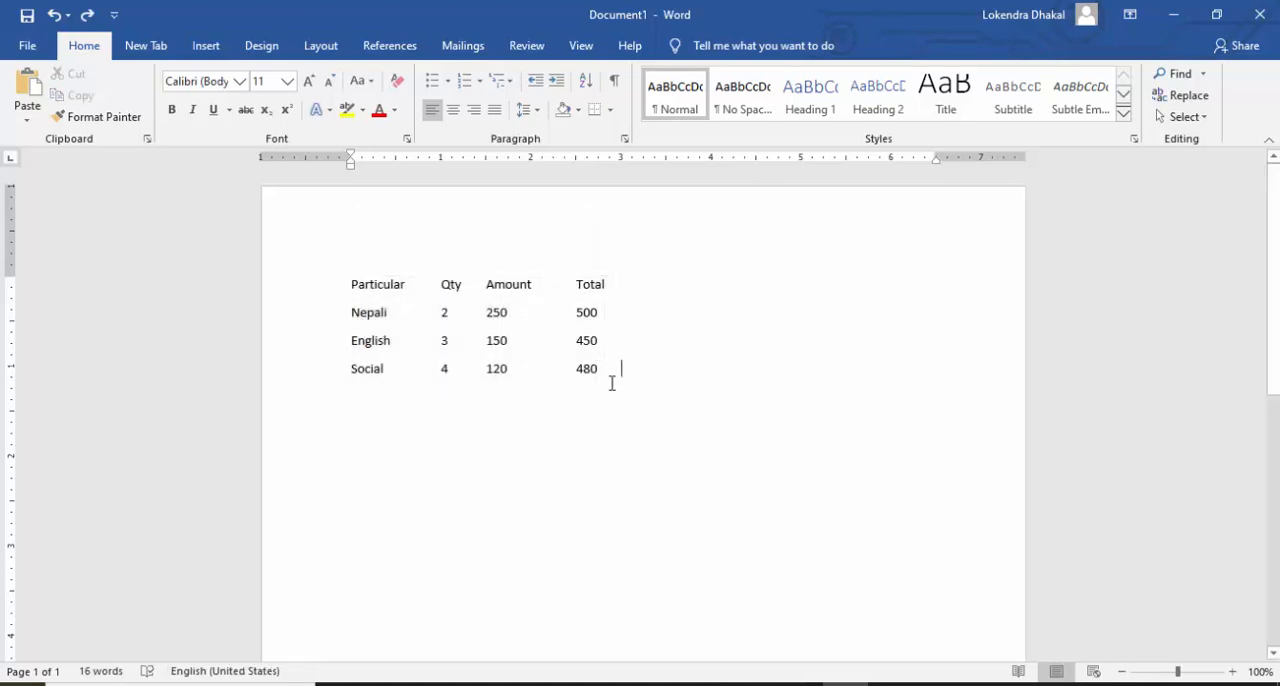
pyautogui.press('Return')
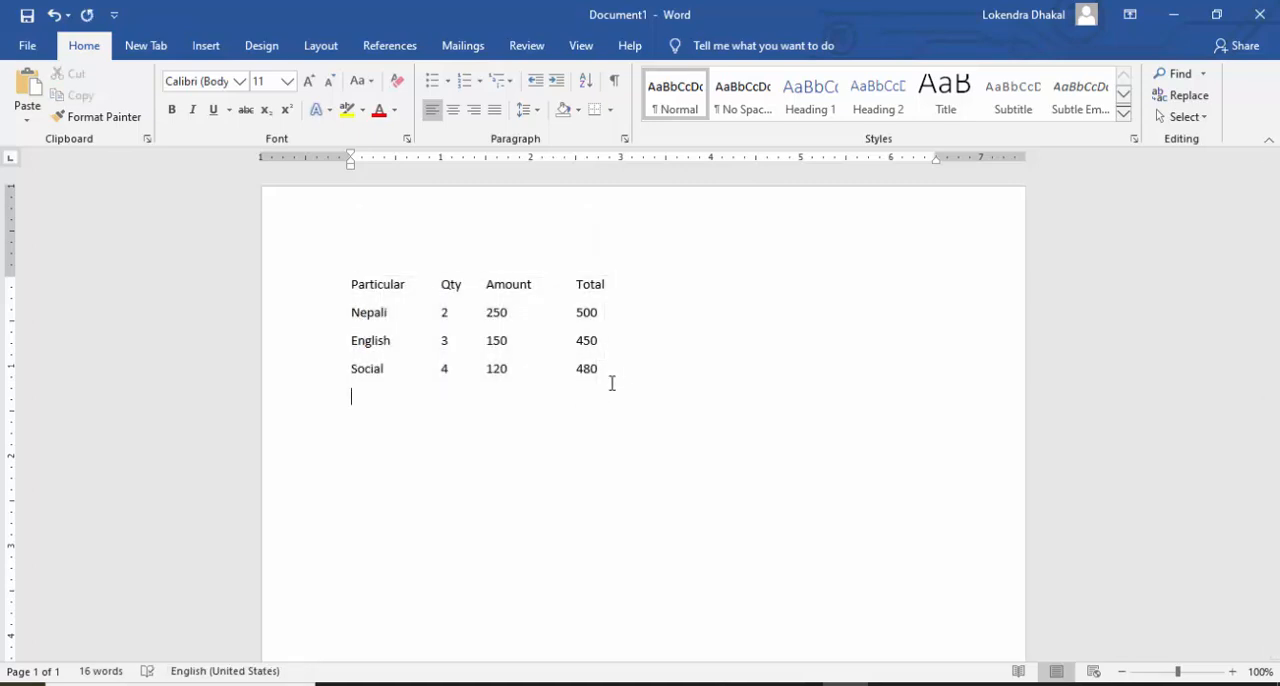
pyautogui.hotkey('ctrl', 'v')
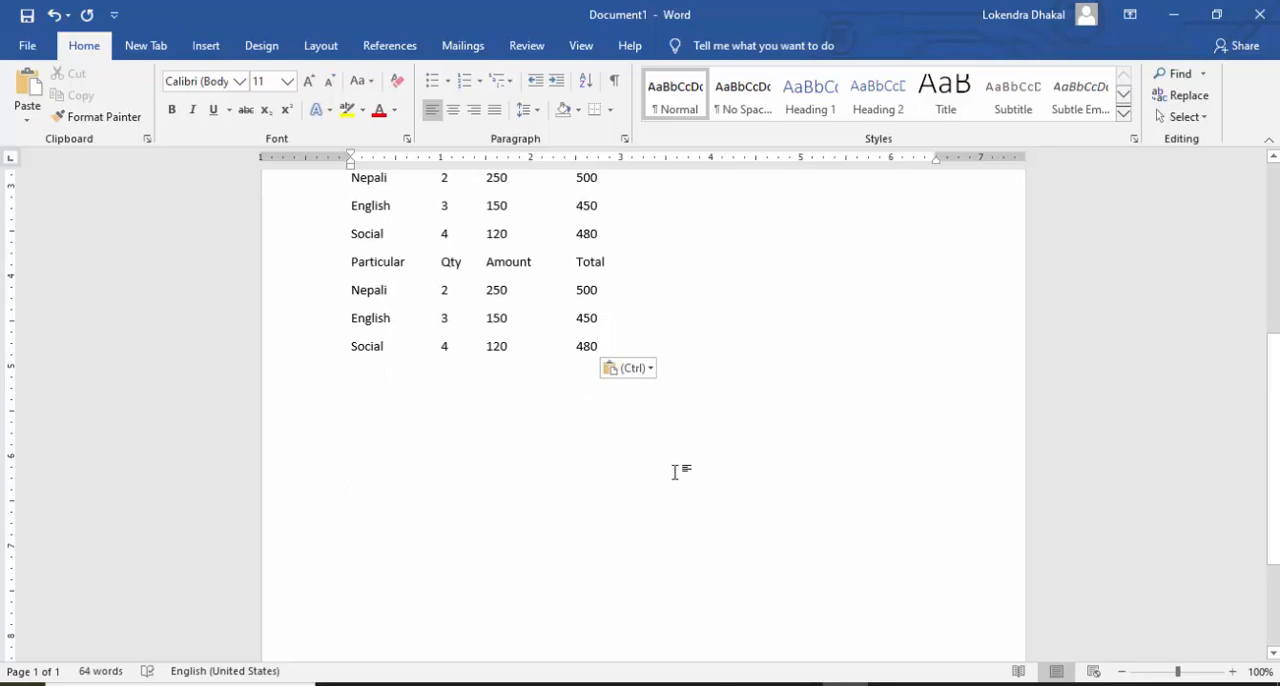
pyautogui.press('Return')
pyautogui.hotkey('ctrl', 'v')
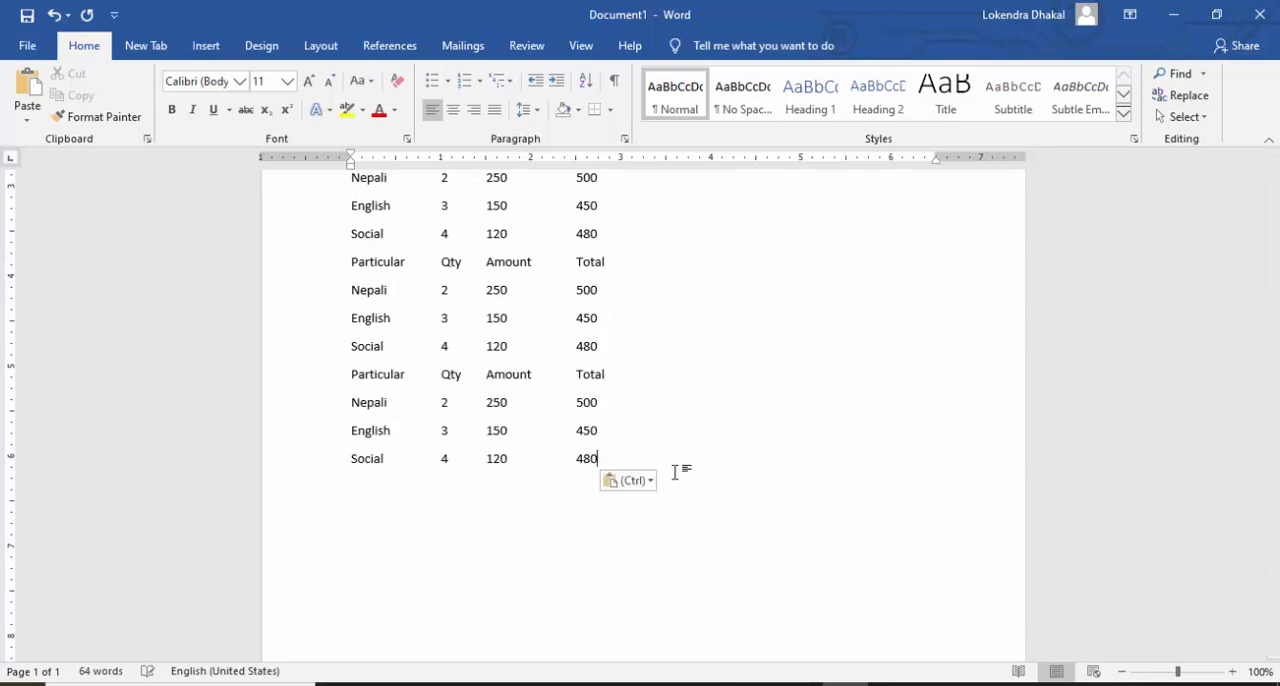
pyautogui.scroll(-3, 645, 450)
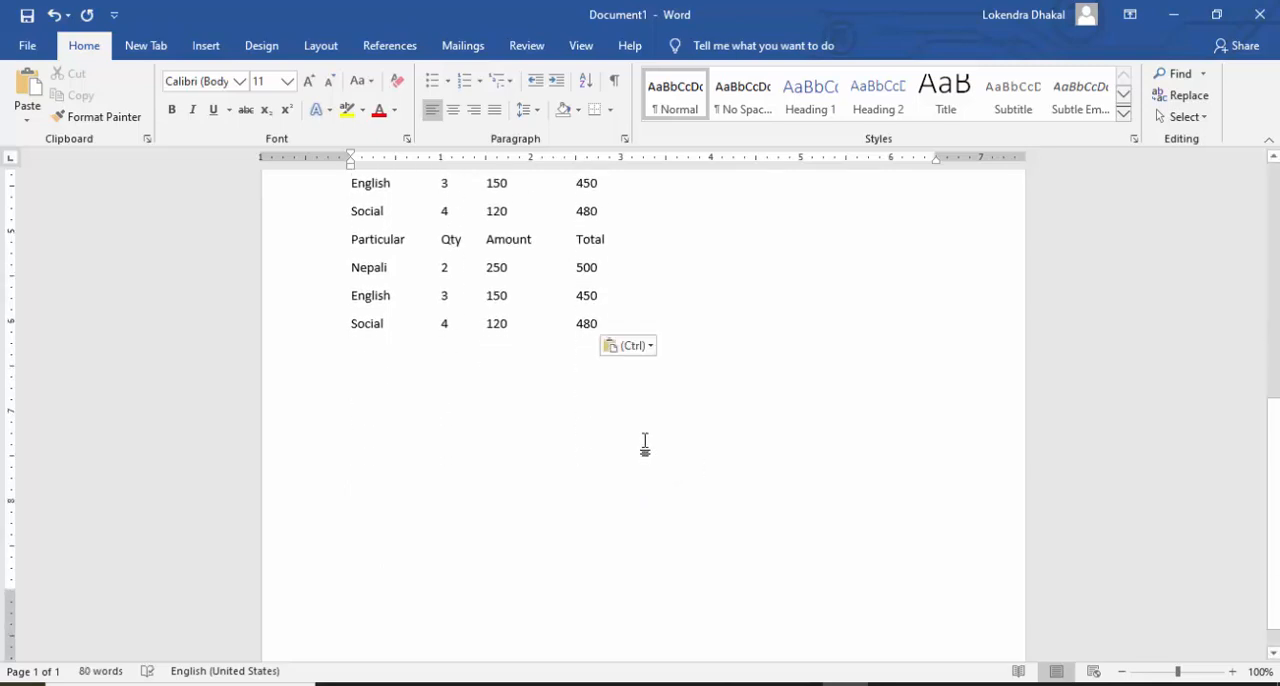
pyautogui.press('Return')
pyautogui.hotkey('ctrl', 'v')
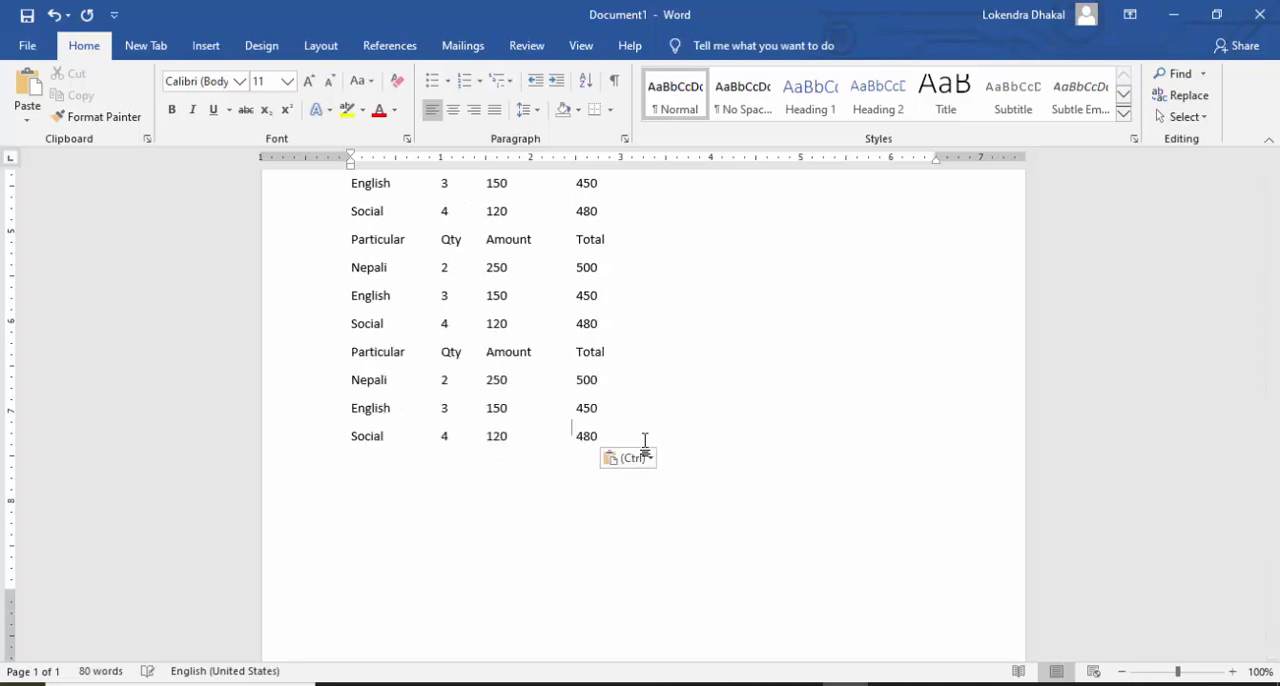
pyautogui.scroll(-1, 643, 455)
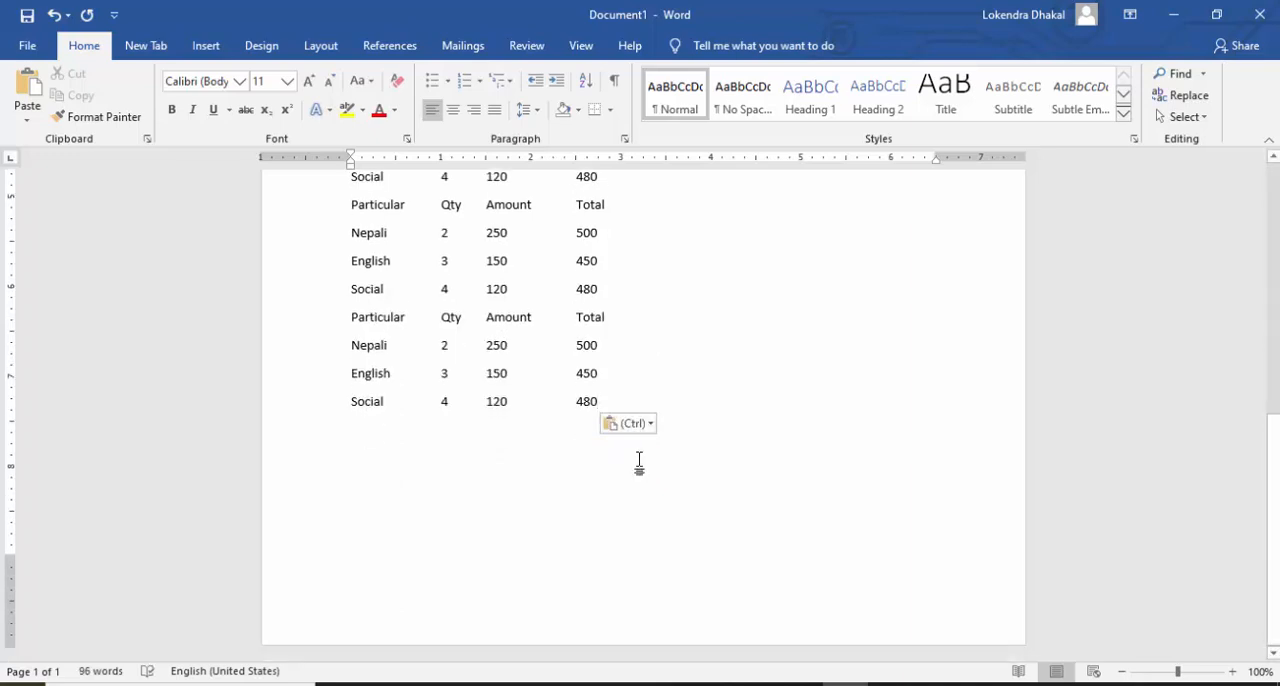
pyautogui.press('Return')
pyautogui.press('Return')
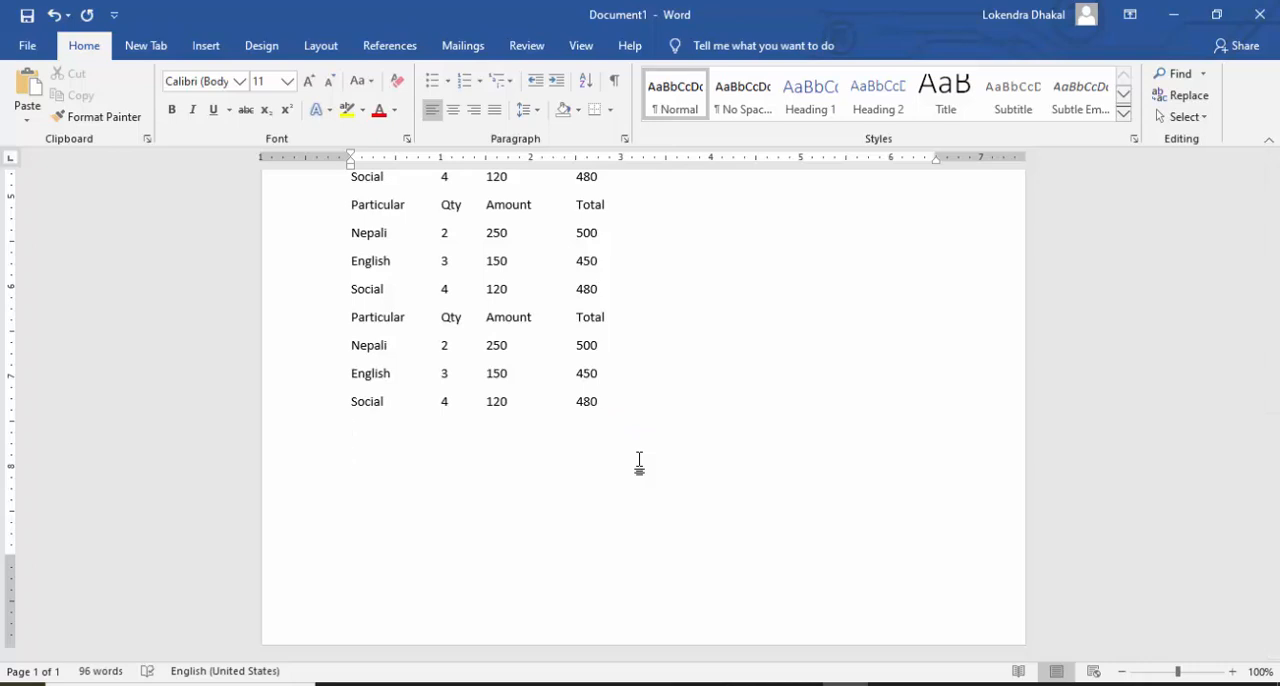
# Step: Paste one more copy of the four-line Particular, Qty, Amount and Total list at the end of the document
pyautogui.hotkey('ctrl', 'v')
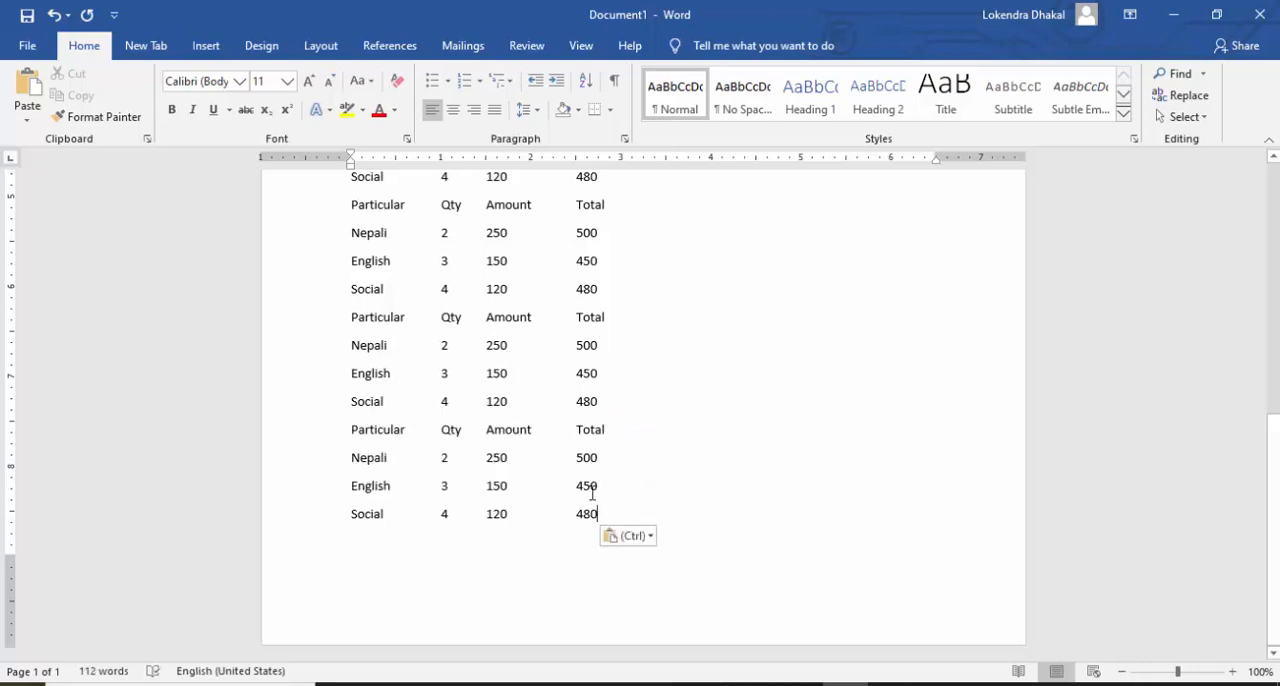
pyautogui.scroll(8, 571, 458)
pyautogui.scroll(1, 571, 458)
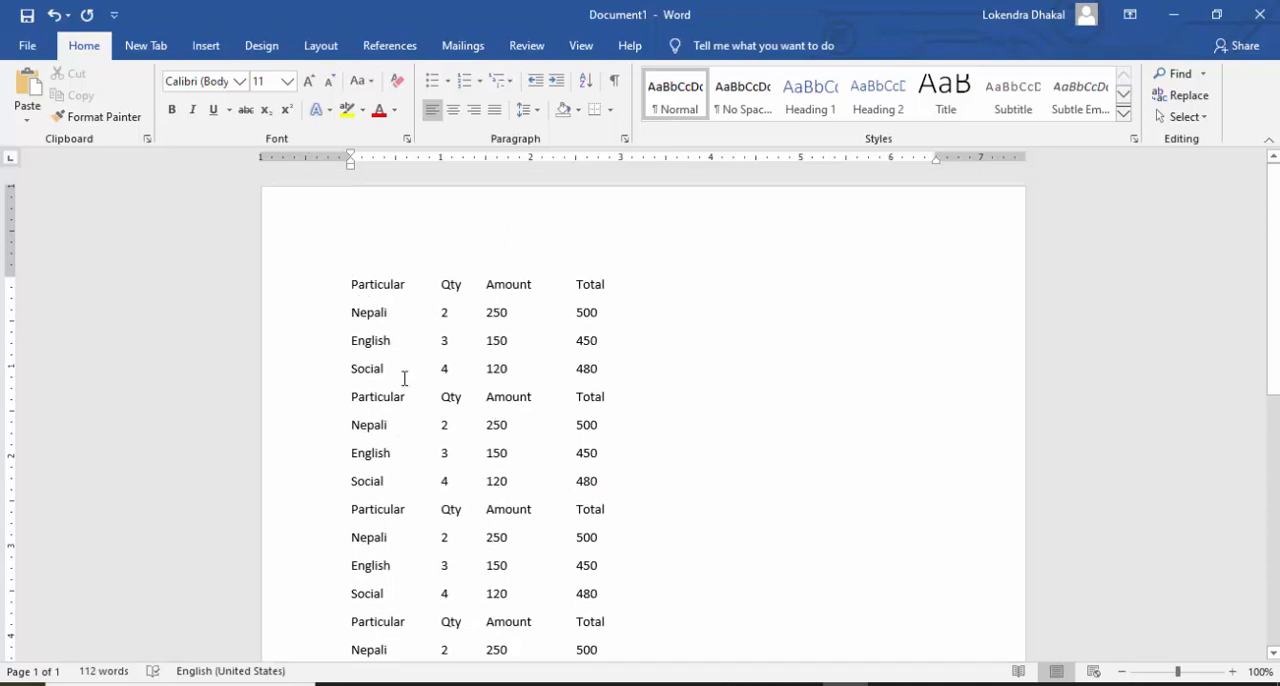
pyautogui.scroll(-3, 527, 318)
pyautogui.scroll(-8, 527, 318)
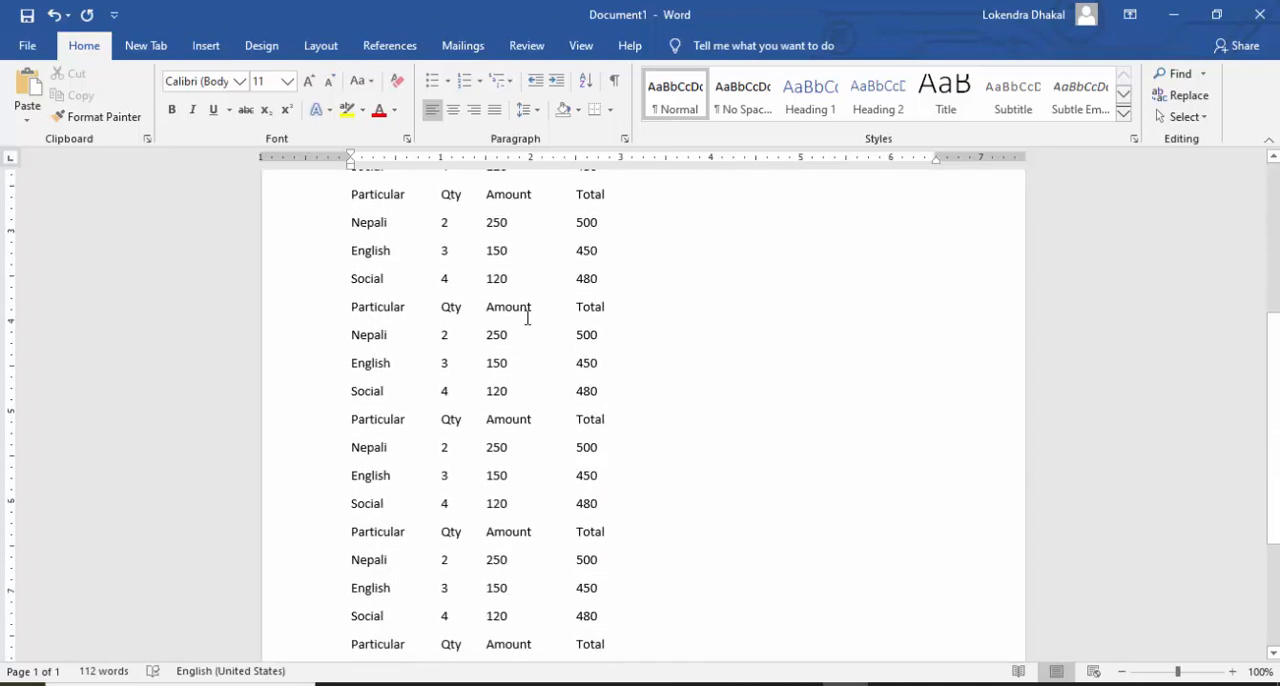
pyautogui.scroll(3, 527, 318)
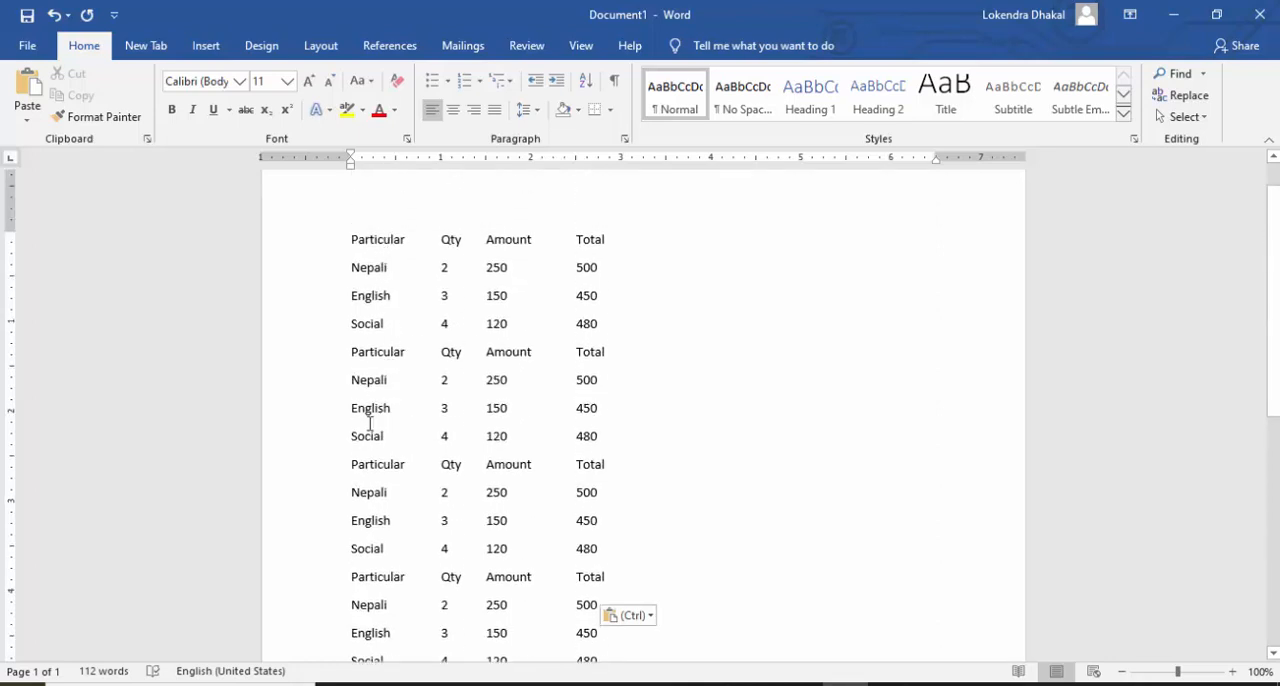
pyautogui.scroll(-5, 388, 255)
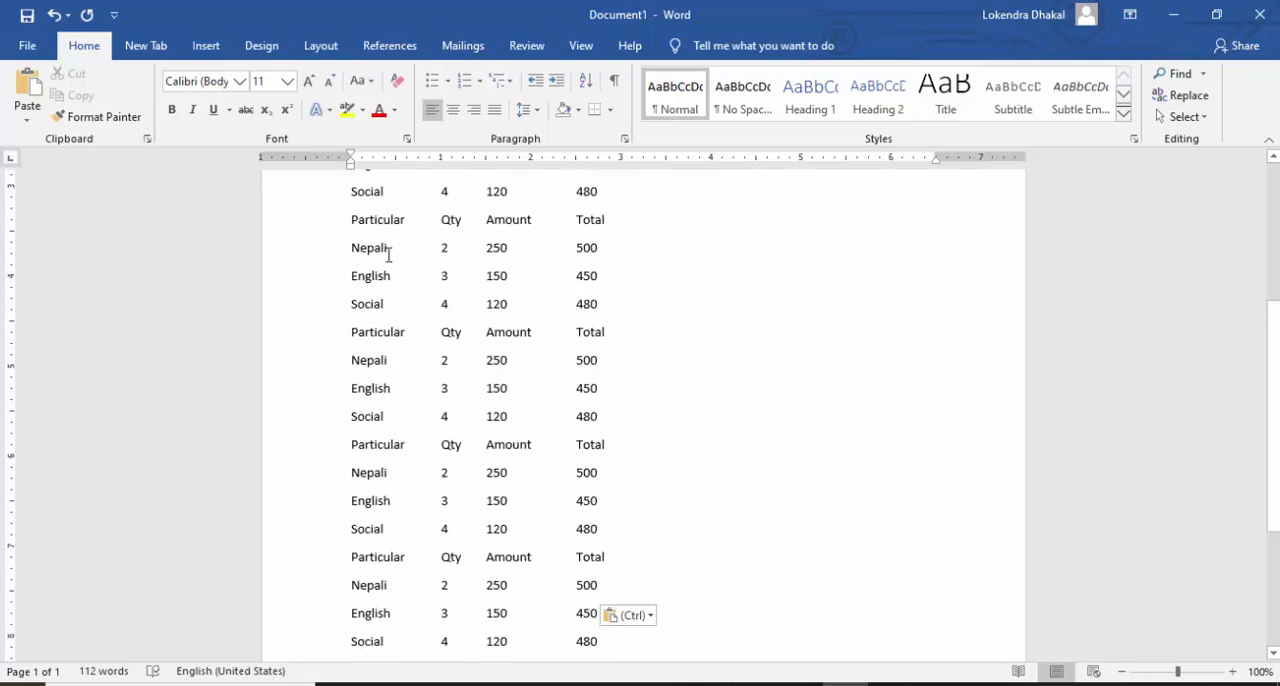
pyautogui.scroll(3, 385, 288)
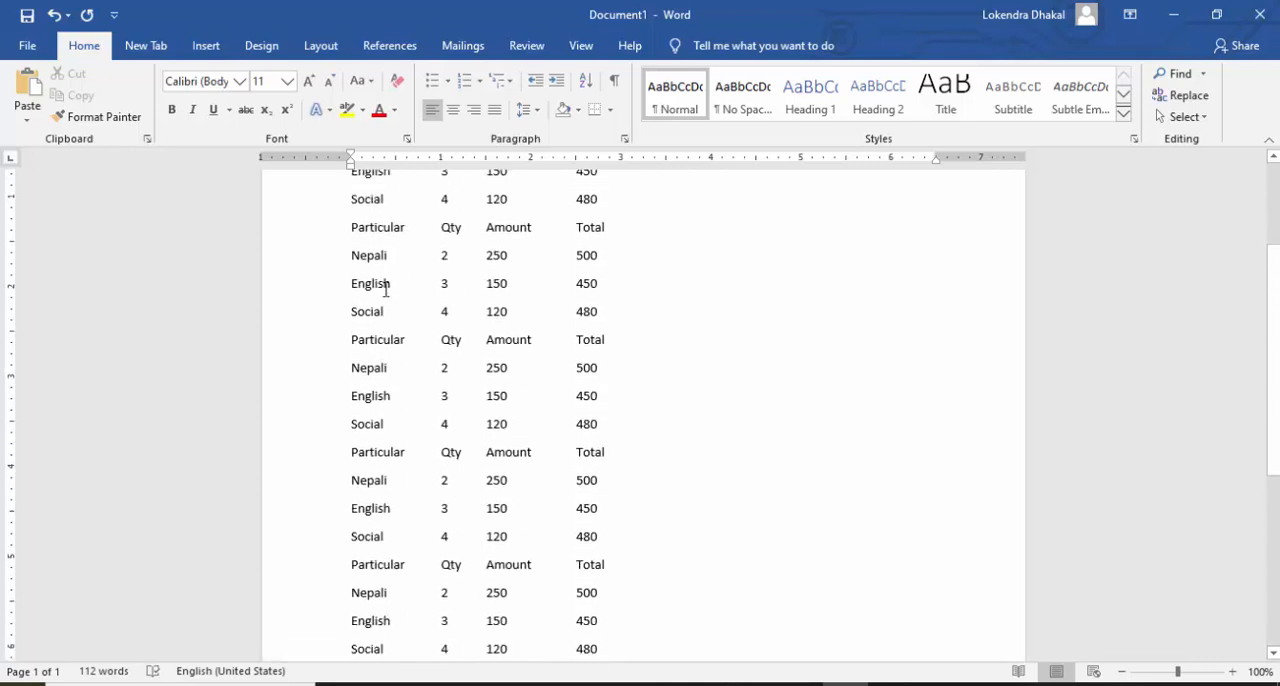
pyautogui.scroll(3, 474, 395)
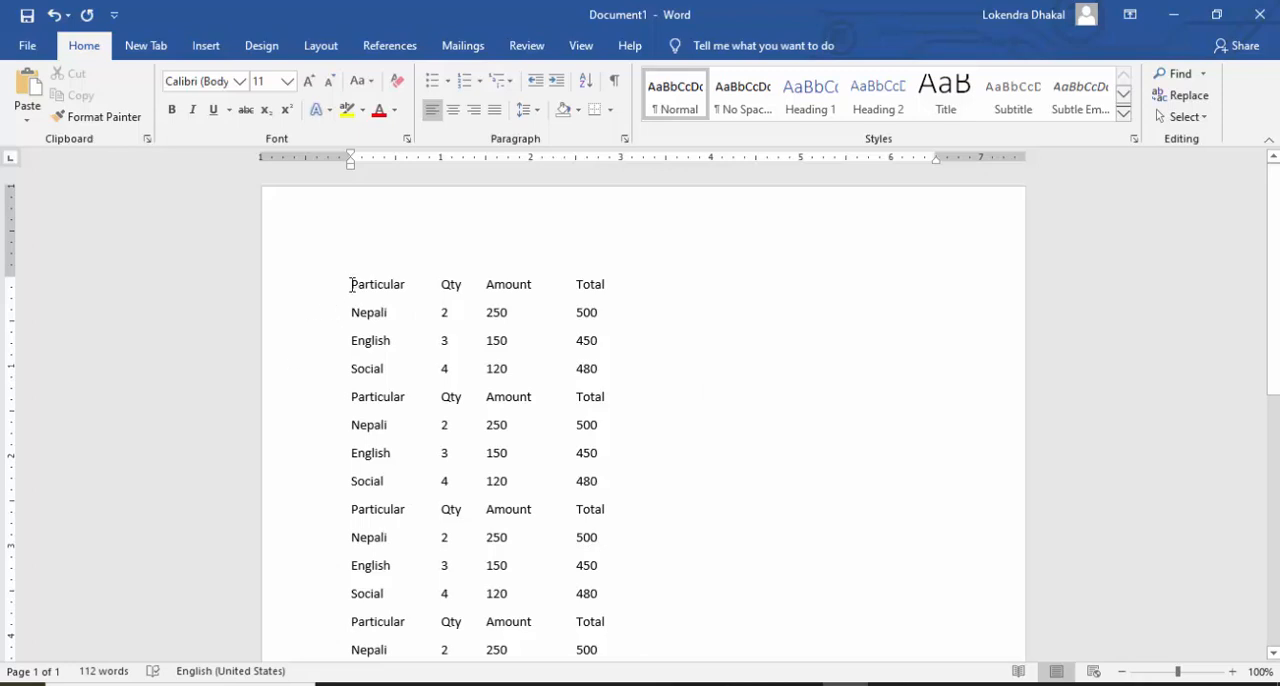
# Step: Try to select only the Particular column across the list copies with an ordinary text selection, and deselect it
pyautogui.moveTo(351, 284); pyautogui.dragTo(383, 540)
pyautogui.moveTo(383, 310); pyautogui.dragTo(354, 286)
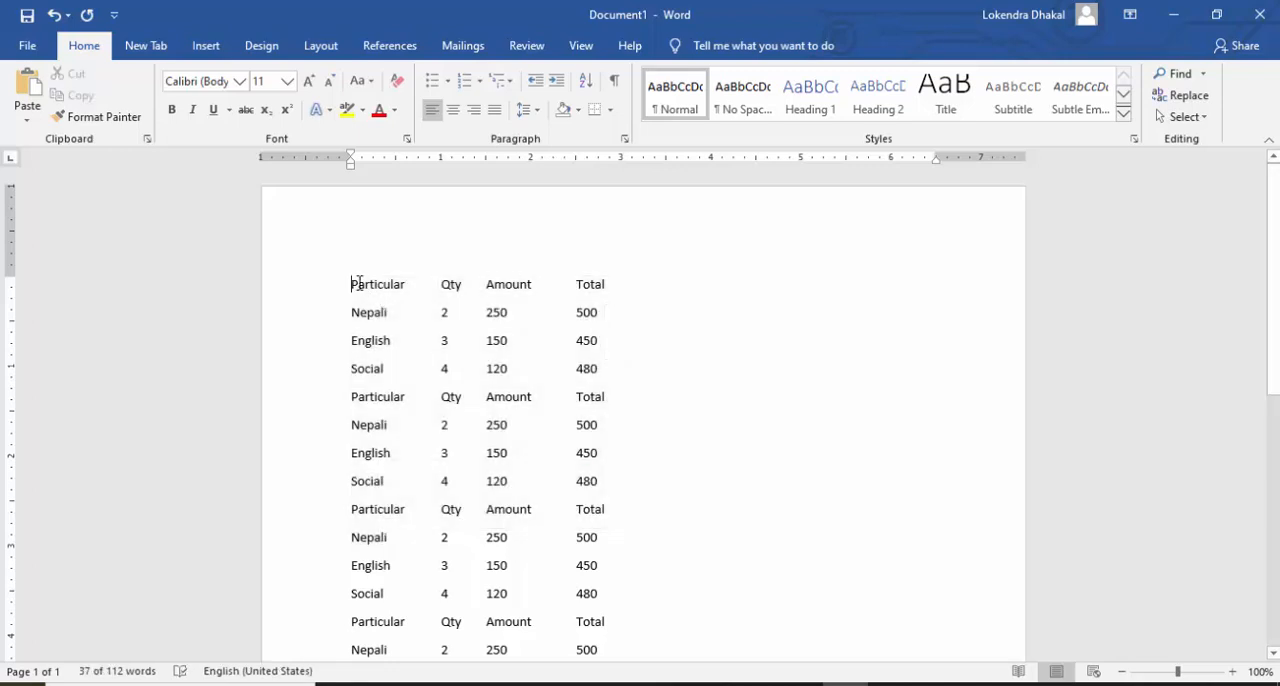
pyautogui.click(531, 376)
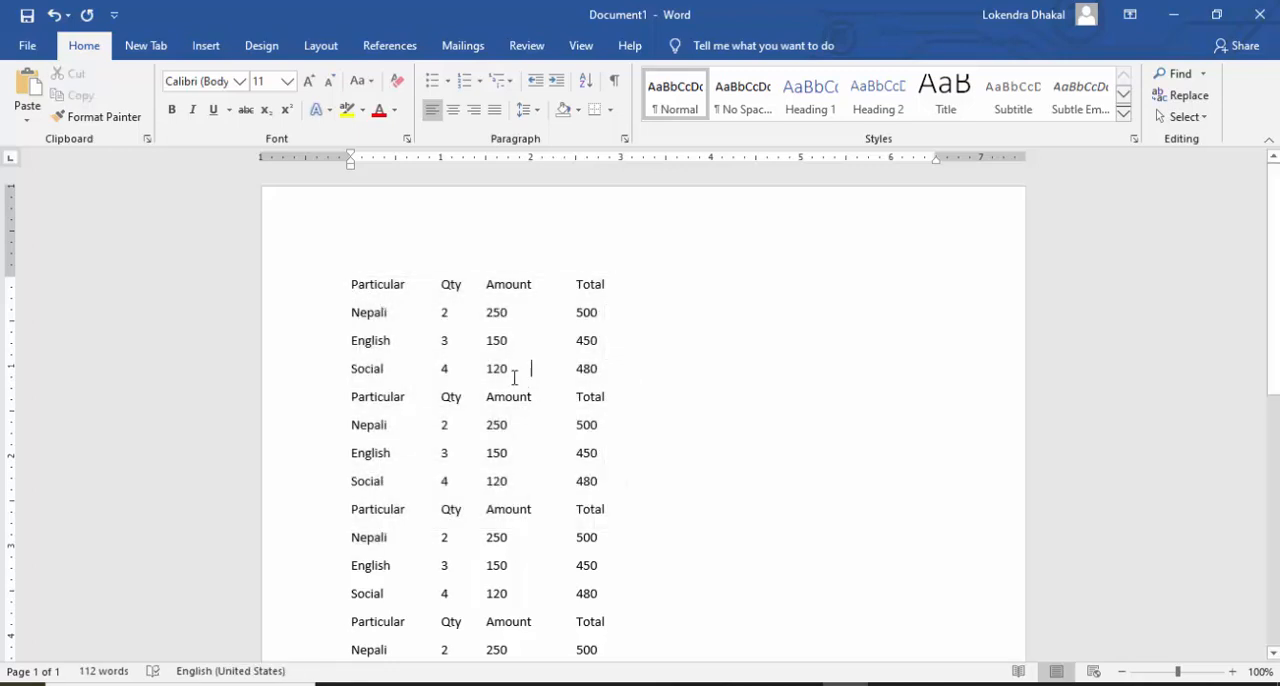
pyautogui.scroll(-1, 498, 335)
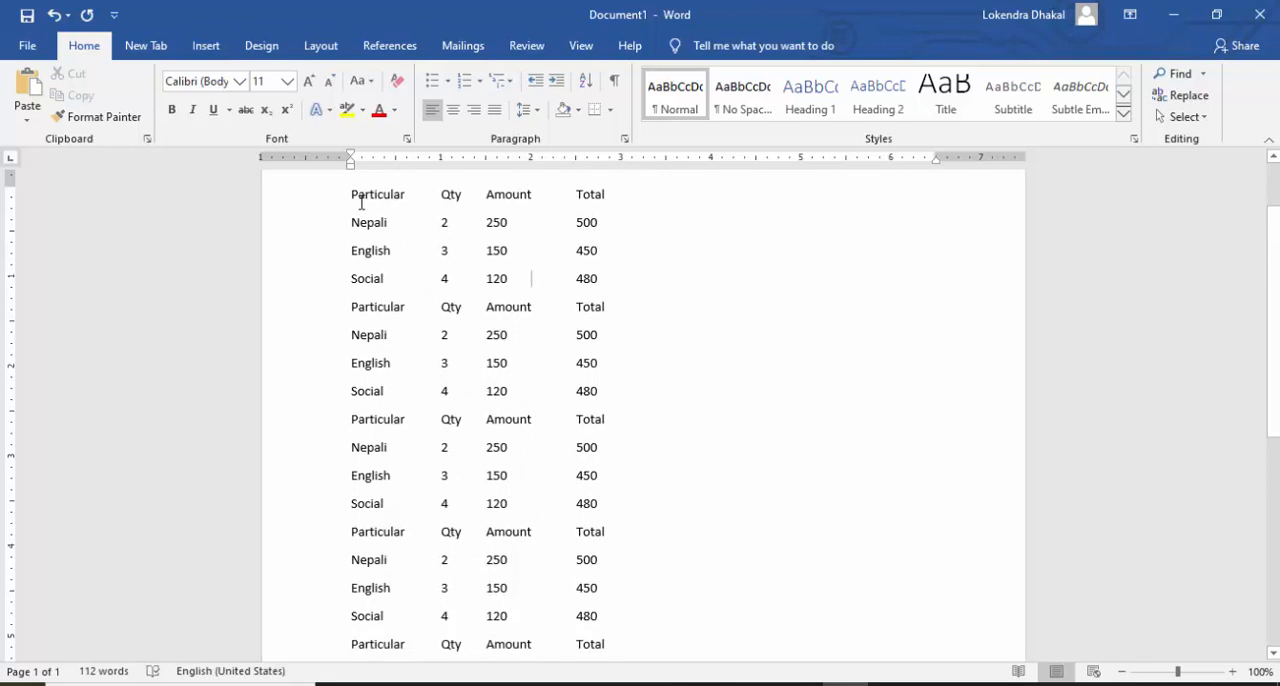
pyautogui.scroll(1, 421, 277)
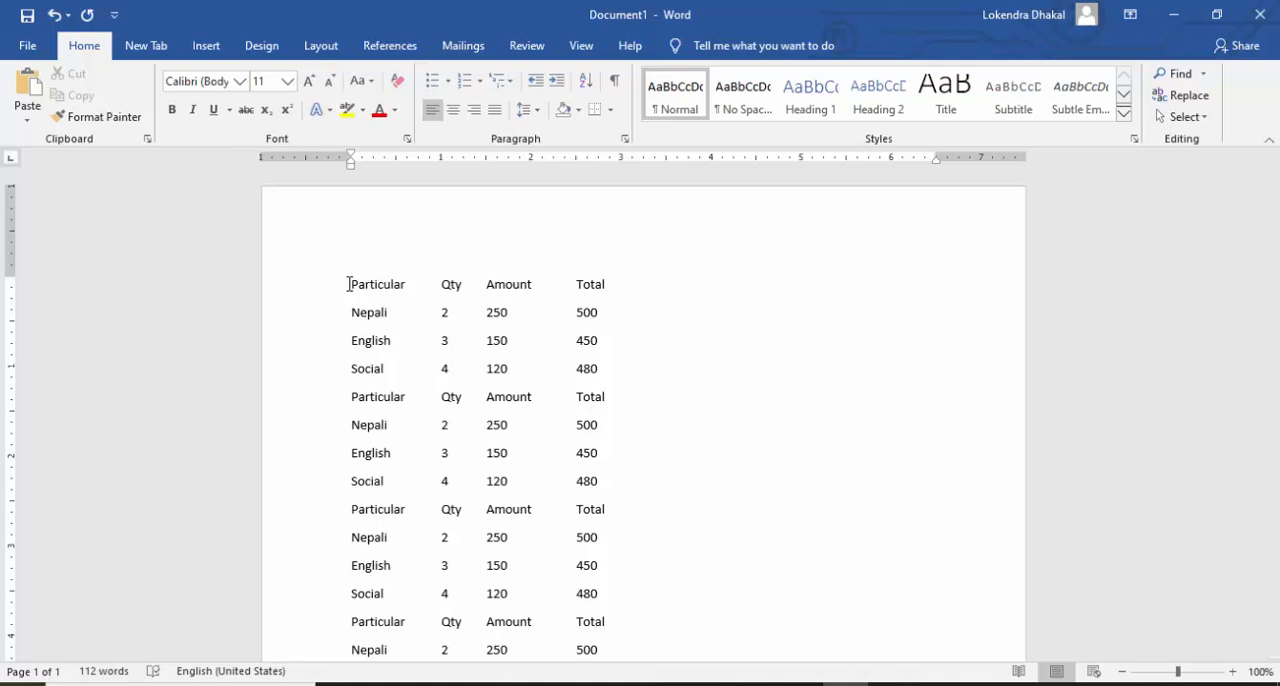
# Step: Select the Particular column as a vertical text block through all list copies, and deselect it
pyautogui.moveTo(348, 287); pyautogui.dragTo(415, 536)
pyautogui.scroll(5, 457, 300)
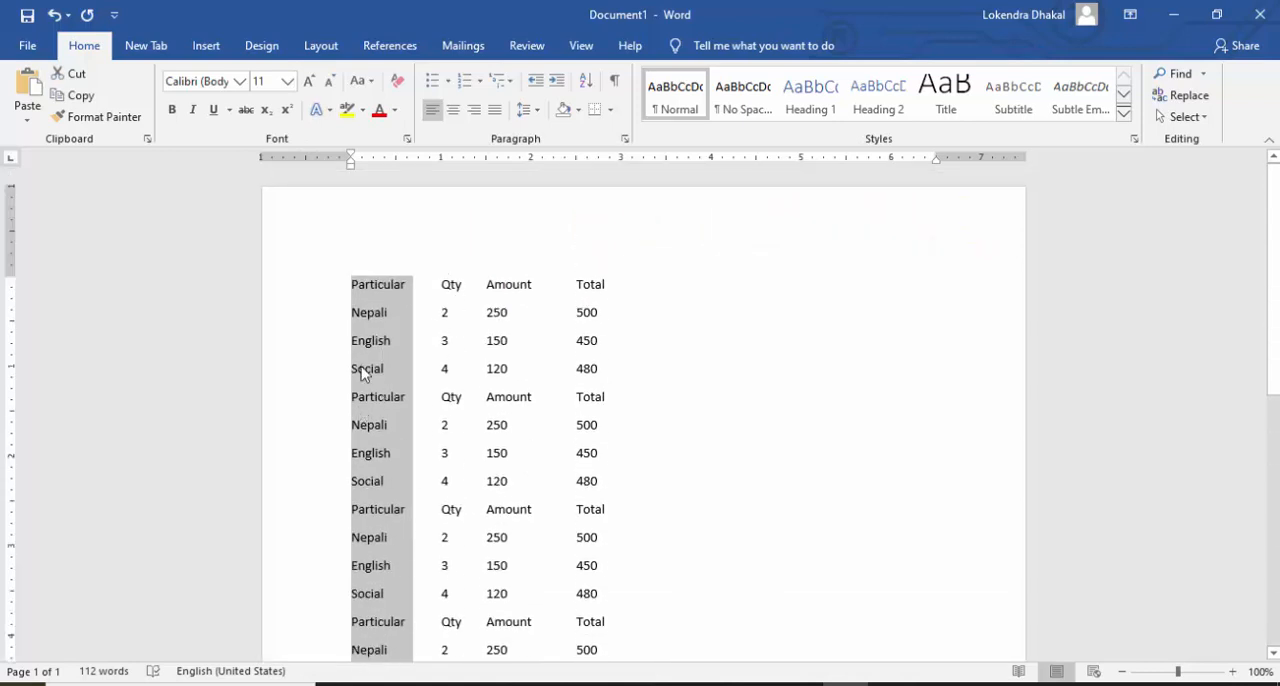
pyautogui.click(441, 285)
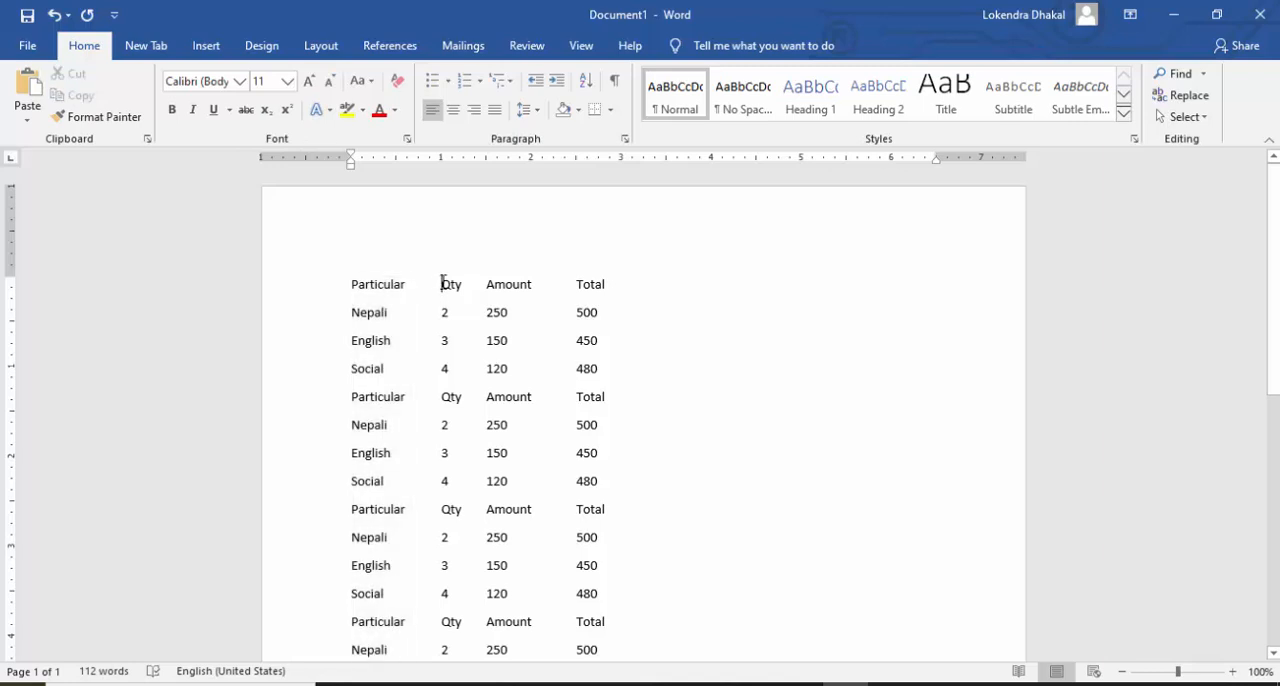
# Step: Try to copy the vertical Qty column block and paste it beside the first Total heading, and undo the paste
pyautogui.moveTo(441, 284); pyautogui.dragTo(469, 530)
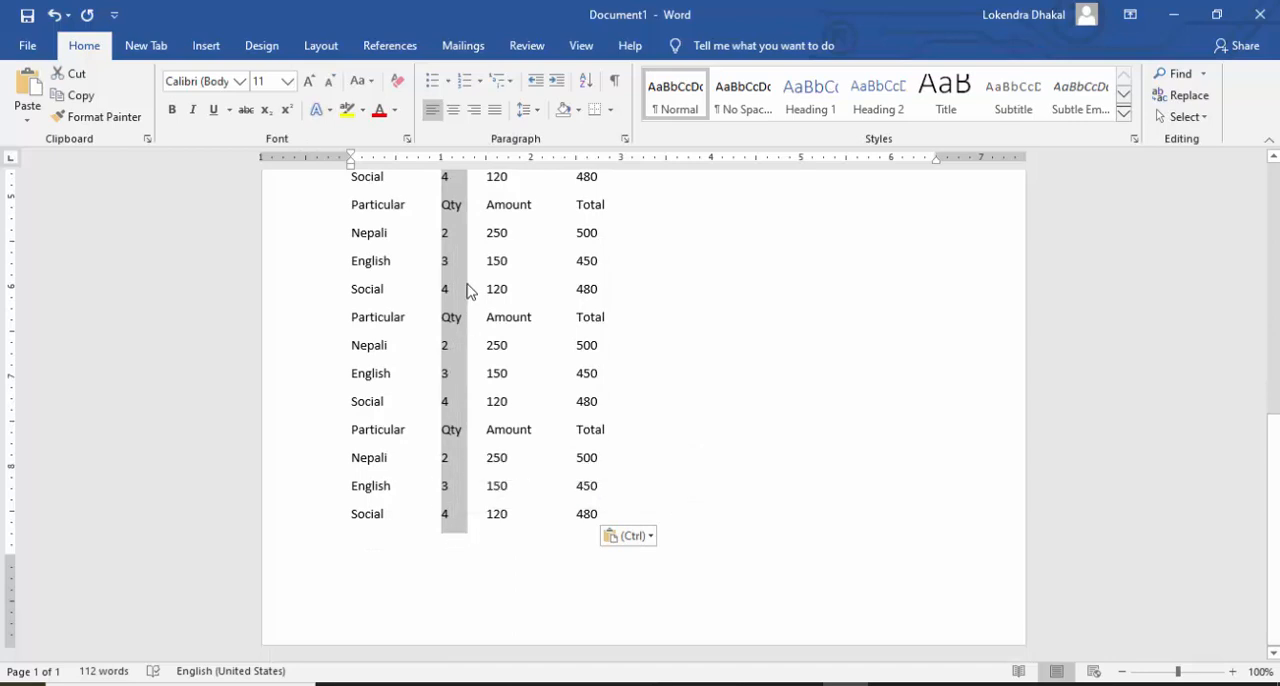
pyautogui.rightClick(449, 258)
pyautogui.click(480, 264)
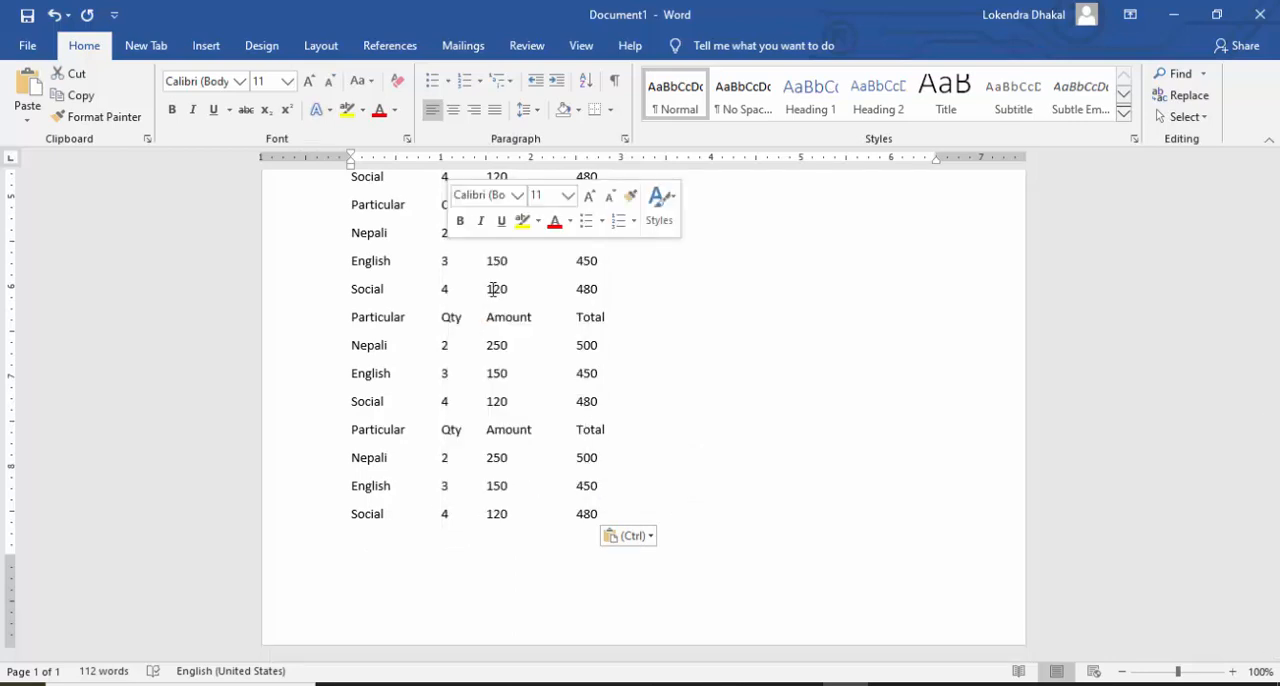
pyautogui.scroll(10, 700, 377)
pyautogui.click(641, 288)
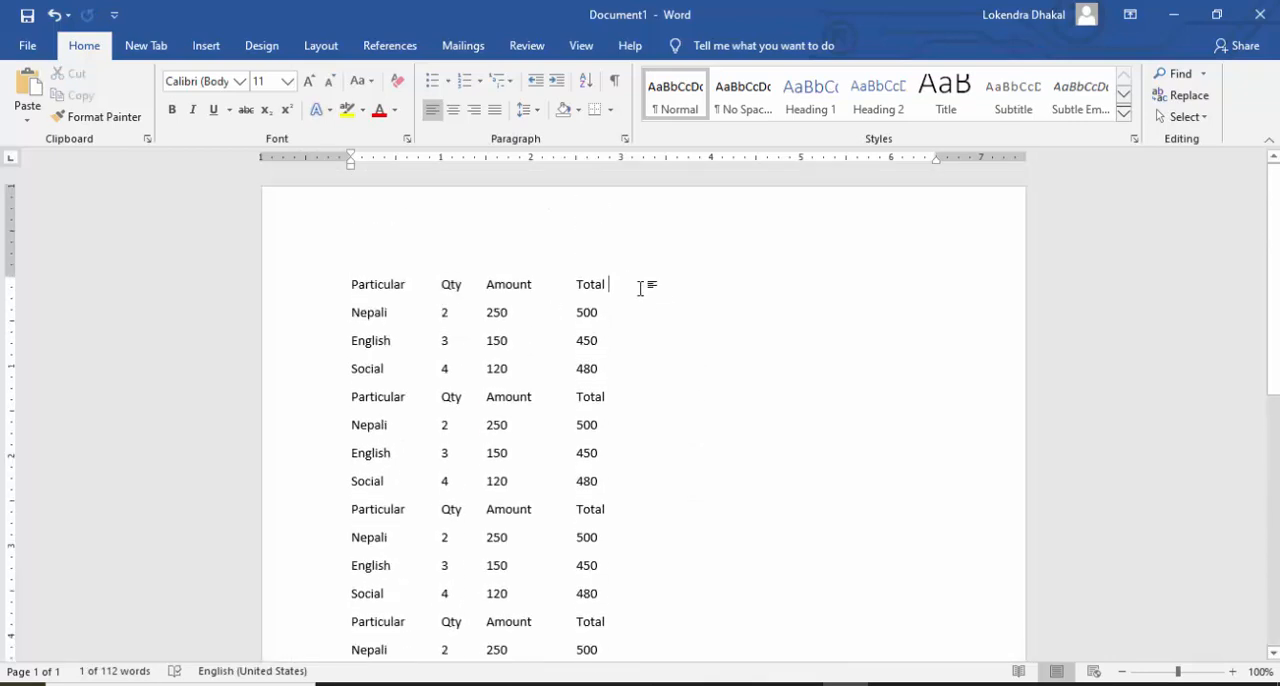
pyautogui.hotkey('ctrl', 'v')
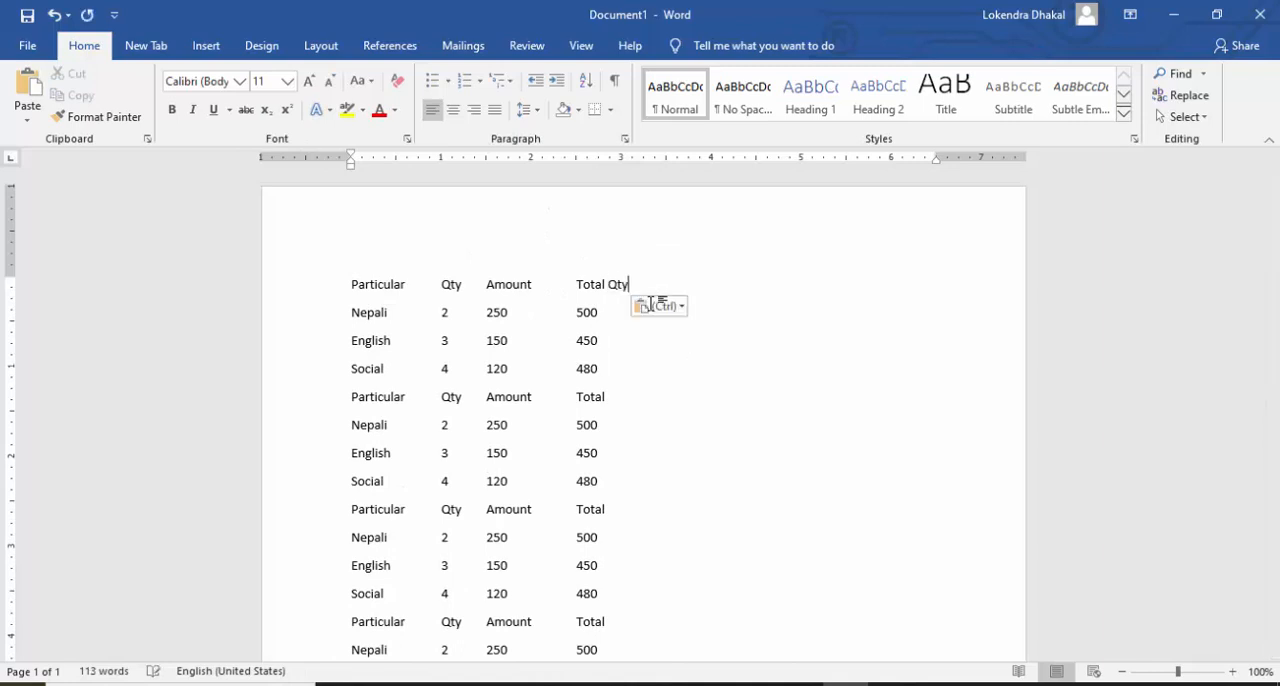
pyautogui.hotkey('ctrl', 'z')
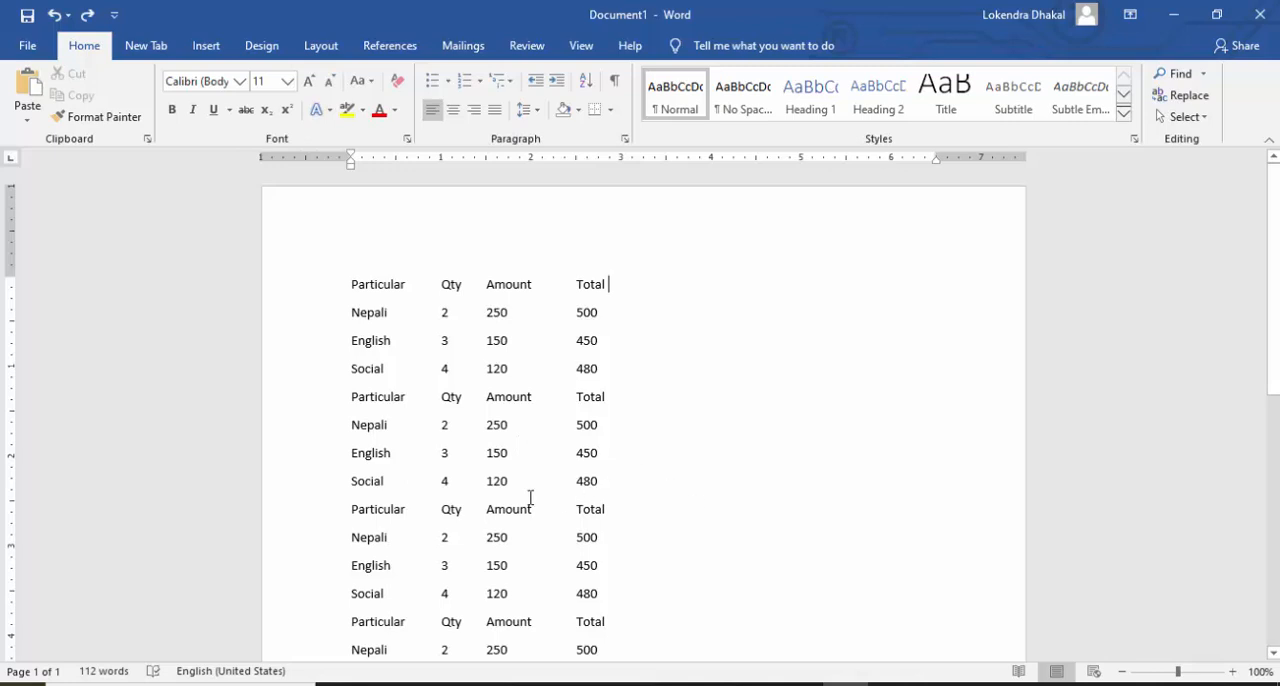
# Step: Copy the Particular column as a vertical block through all list copies and paste it directly after the Total column
pyautogui.press('alt')
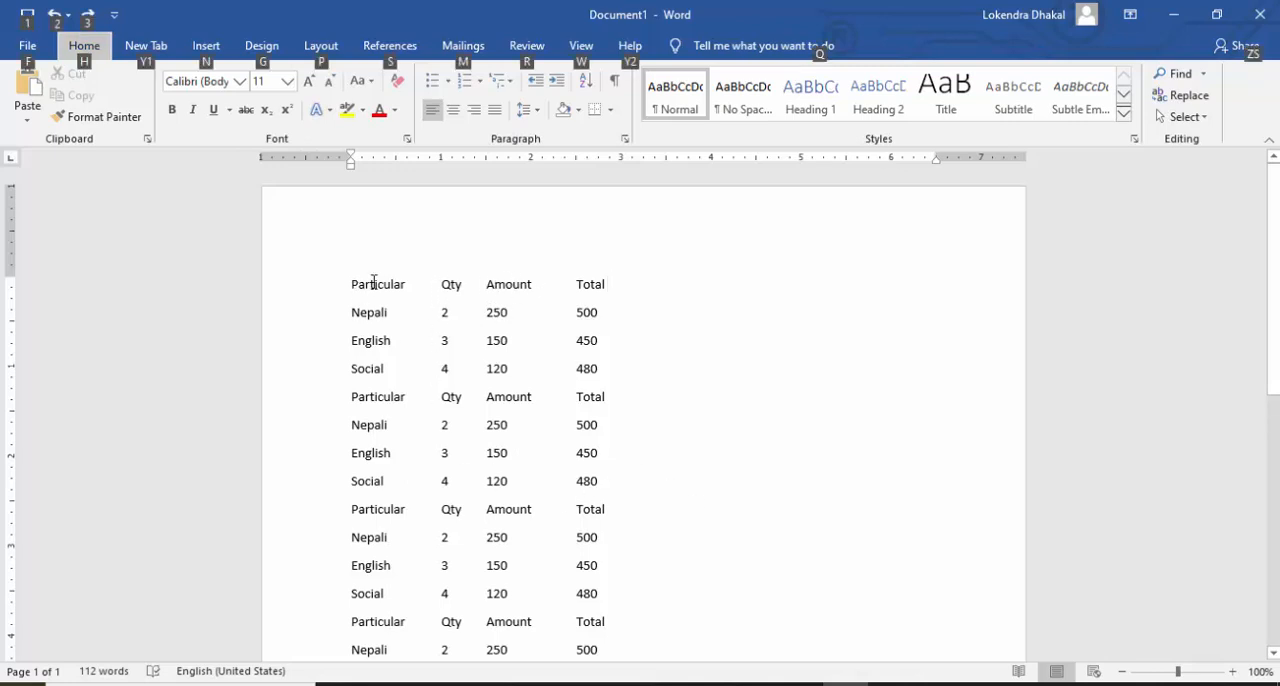
pyautogui.press('alt')
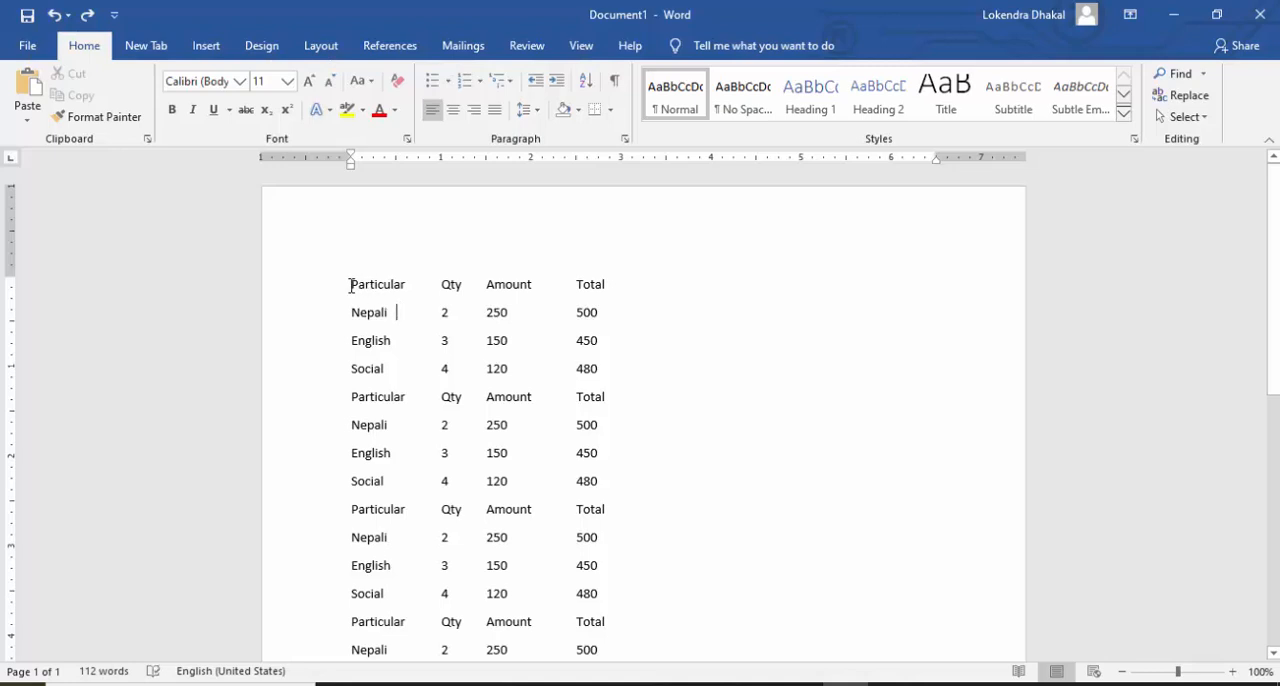
pyautogui.moveTo(351, 287); pyautogui.dragTo(409, 646)
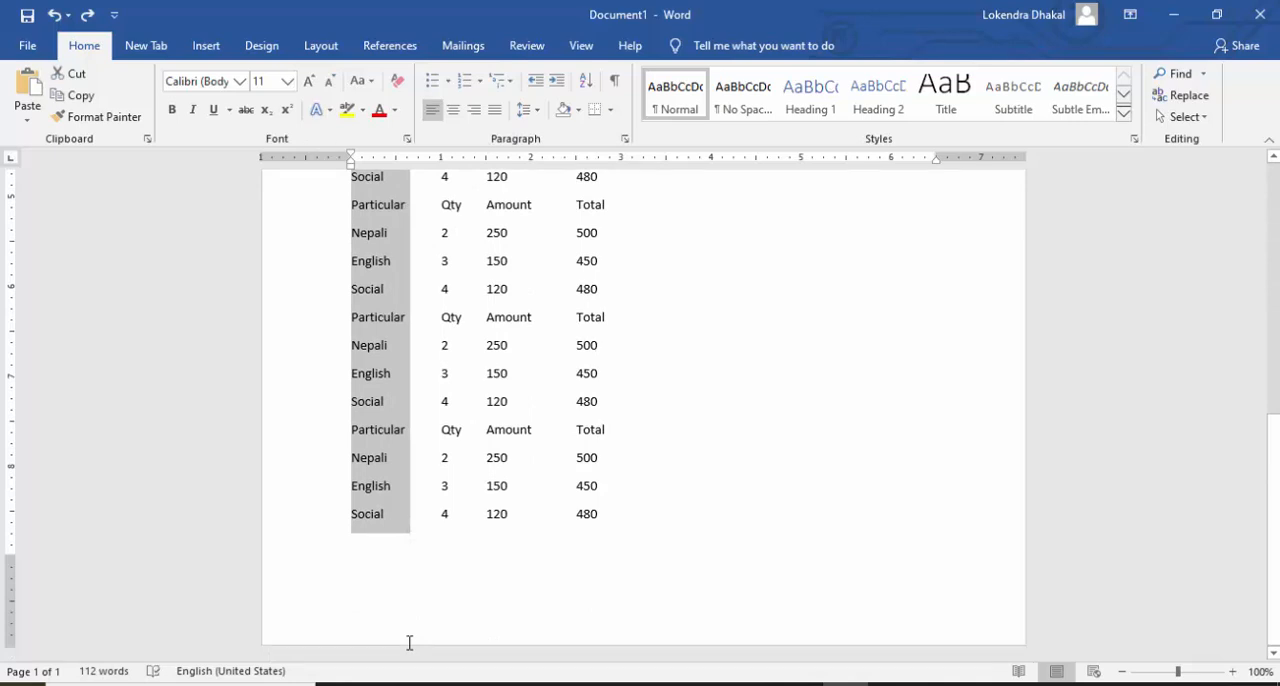
pyautogui.scroll(3, 646, 393)
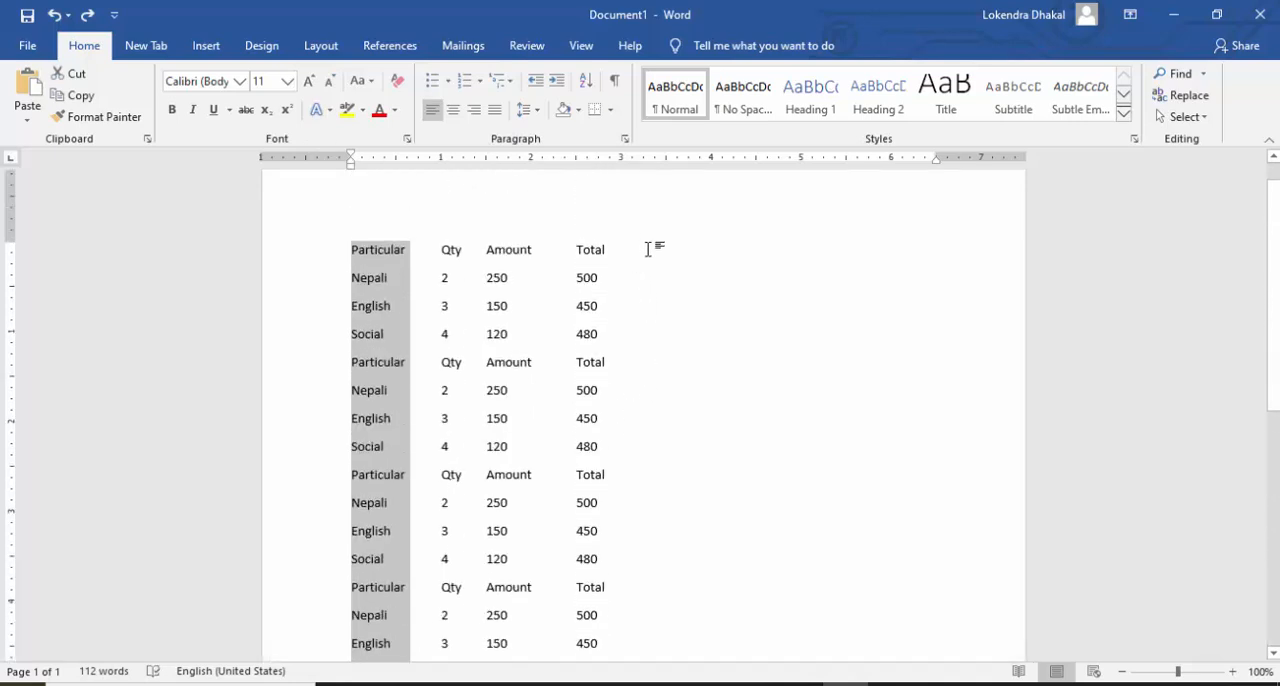
pyautogui.click(651, 249)
pyautogui.hotkey('ctrl', 'v')
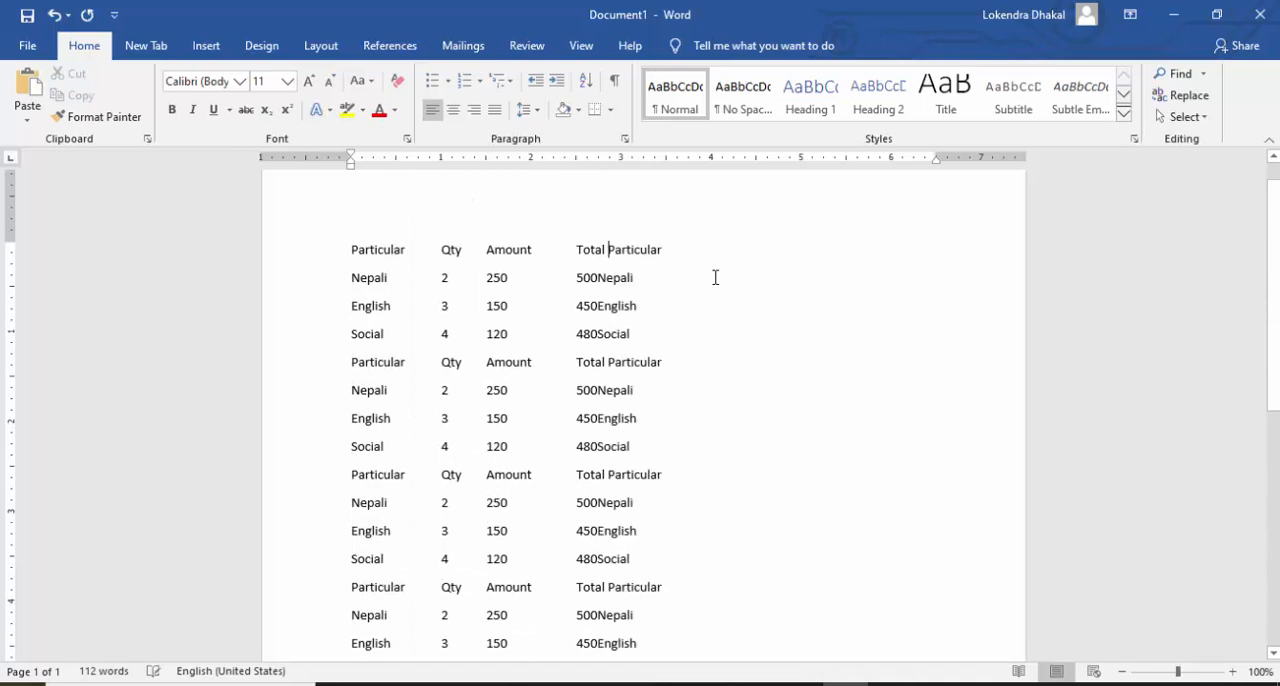
pyautogui.scroll(-3, 666, 326)
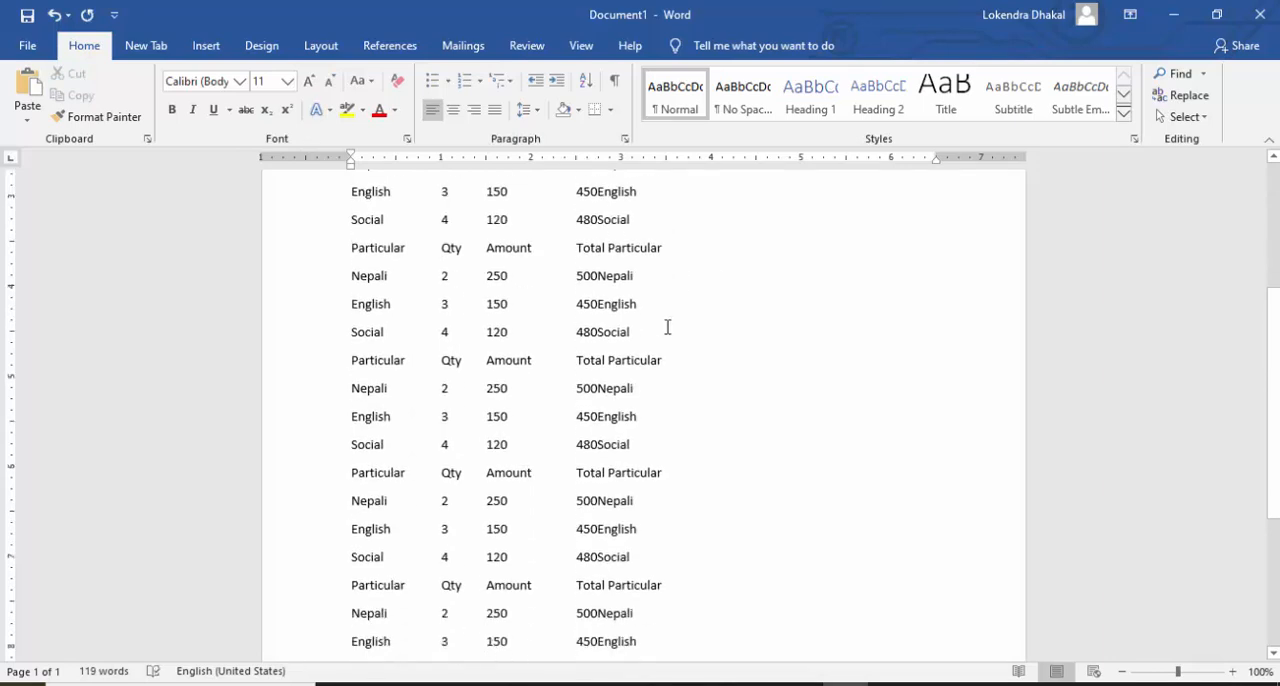
pyautogui.scroll(4, 667, 327)
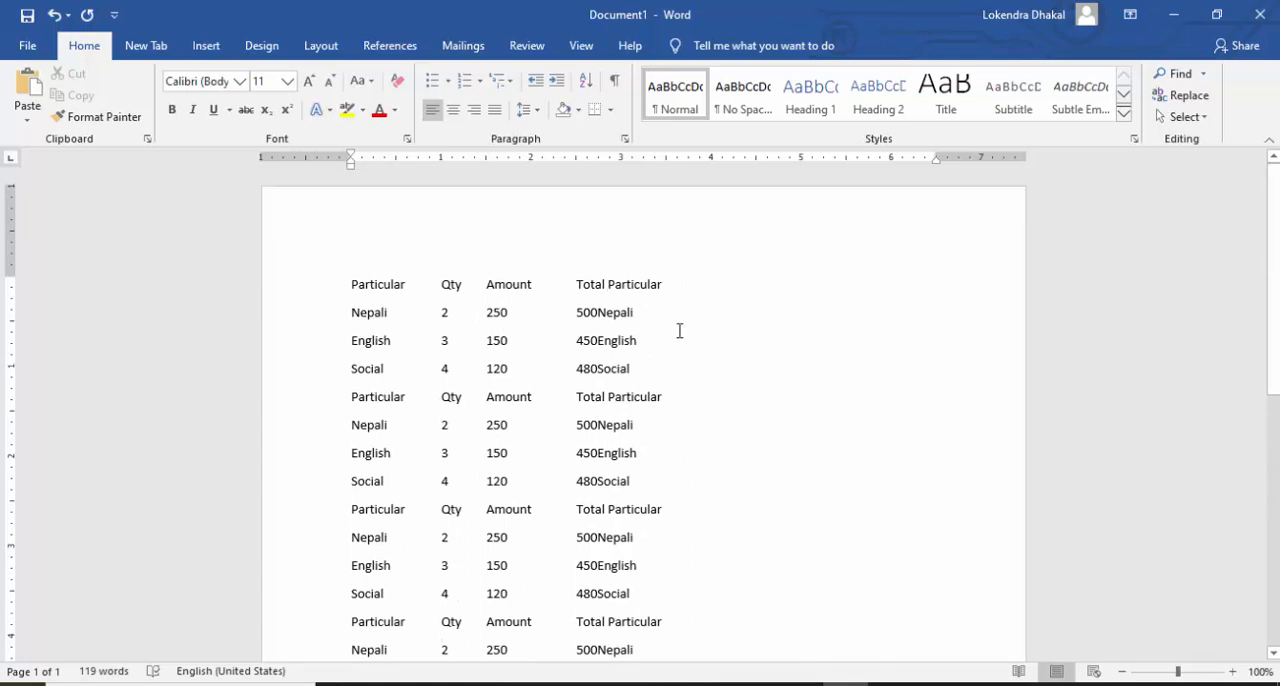
# Step: Undo the column paste, try pasting the Particular block again one tab beyond the first Total heading, and undo that paste
pyautogui.hotkey('ctrl', 'z')
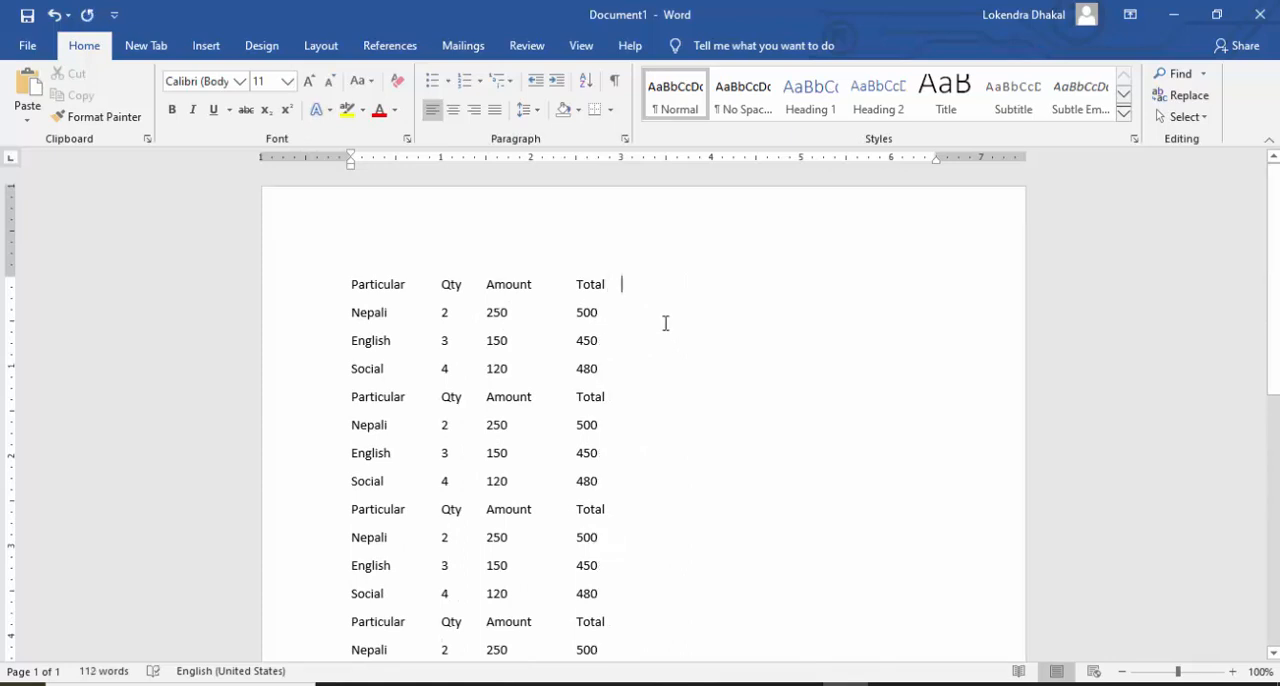
pyautogui.hotkey('ctrl', 'v')
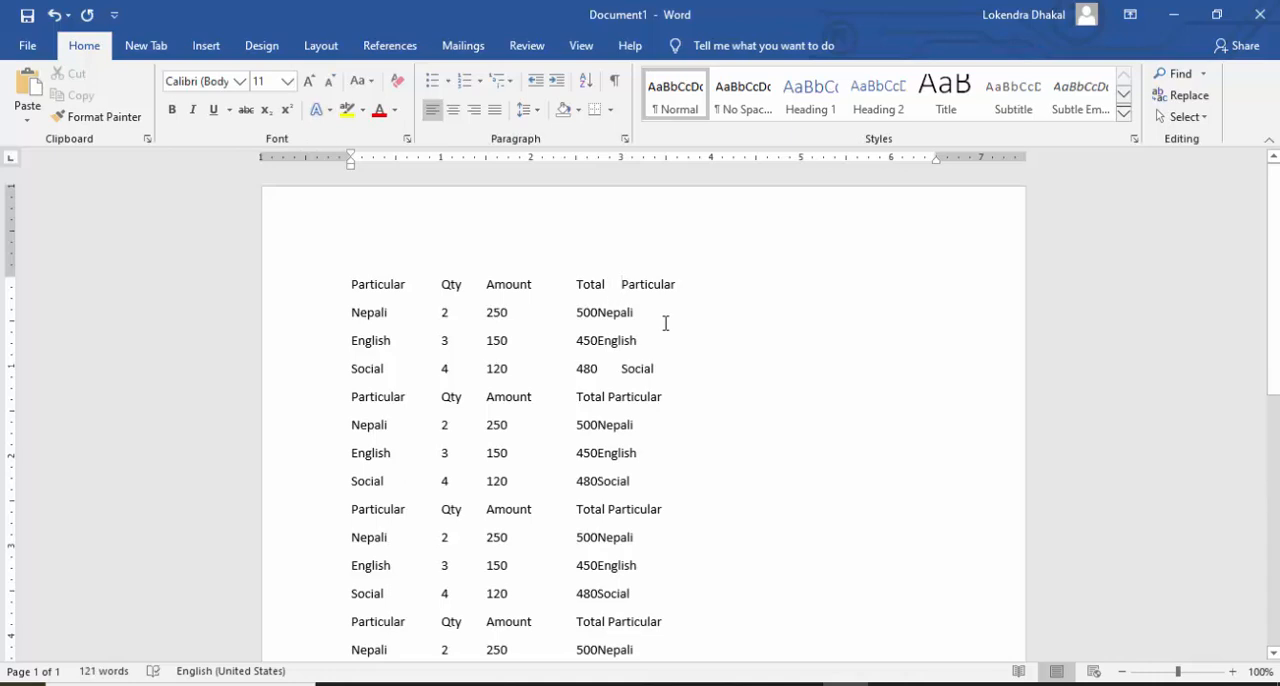
pyautogui.hotkey('ctrl', 'z')
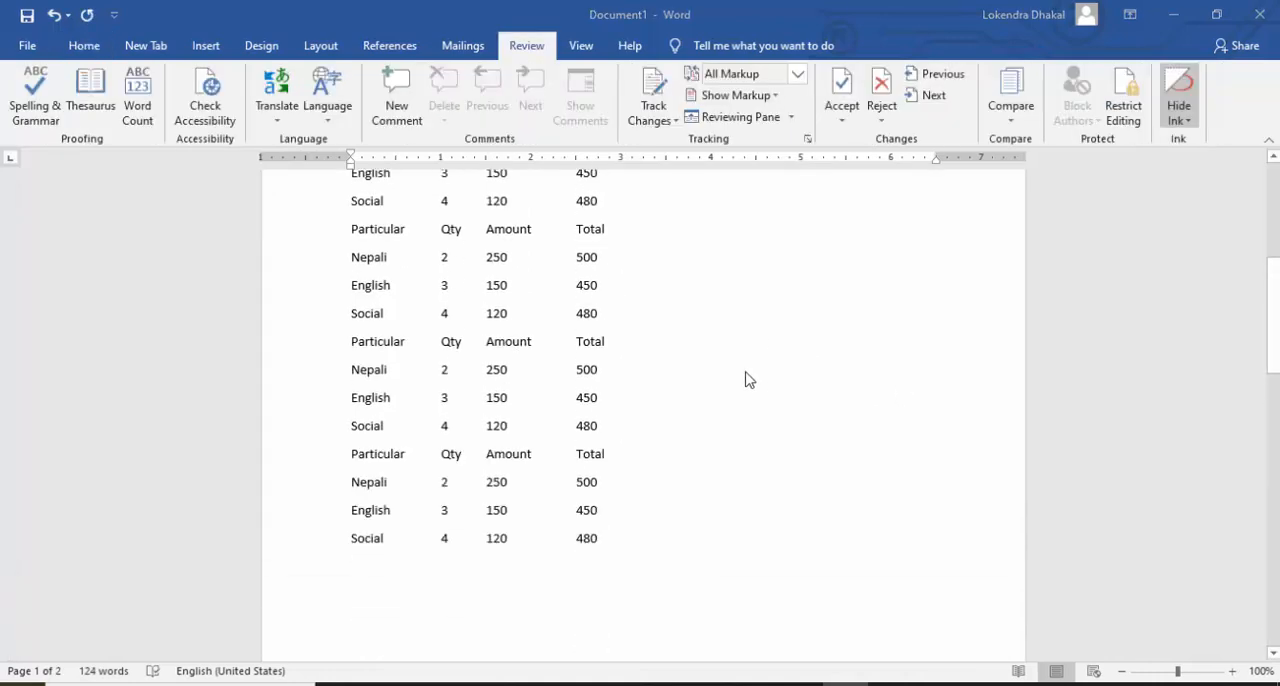
# Step: Review the tabbed list copies on the first page and the separate Particular column on the second page
pyautogui.scroll(5, 749, 379)
pyautogui.scroll(-10, 749, 379)
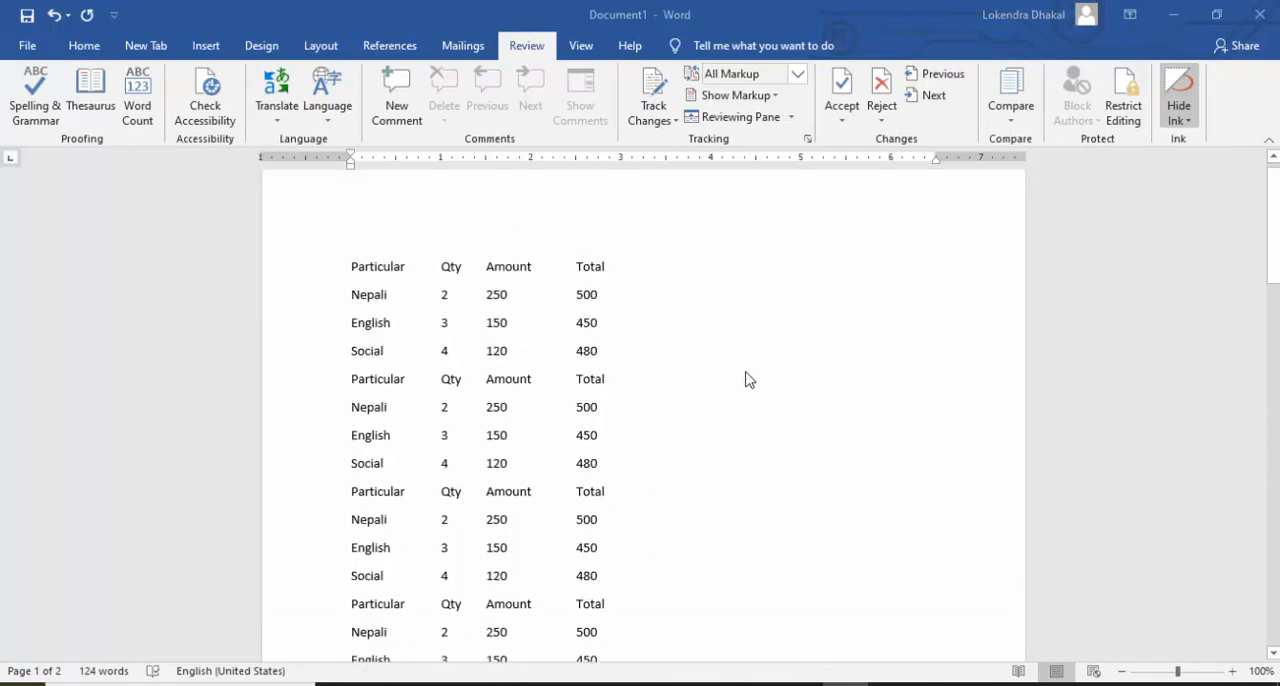
pyautogui.scroll(-5, 749, 379)
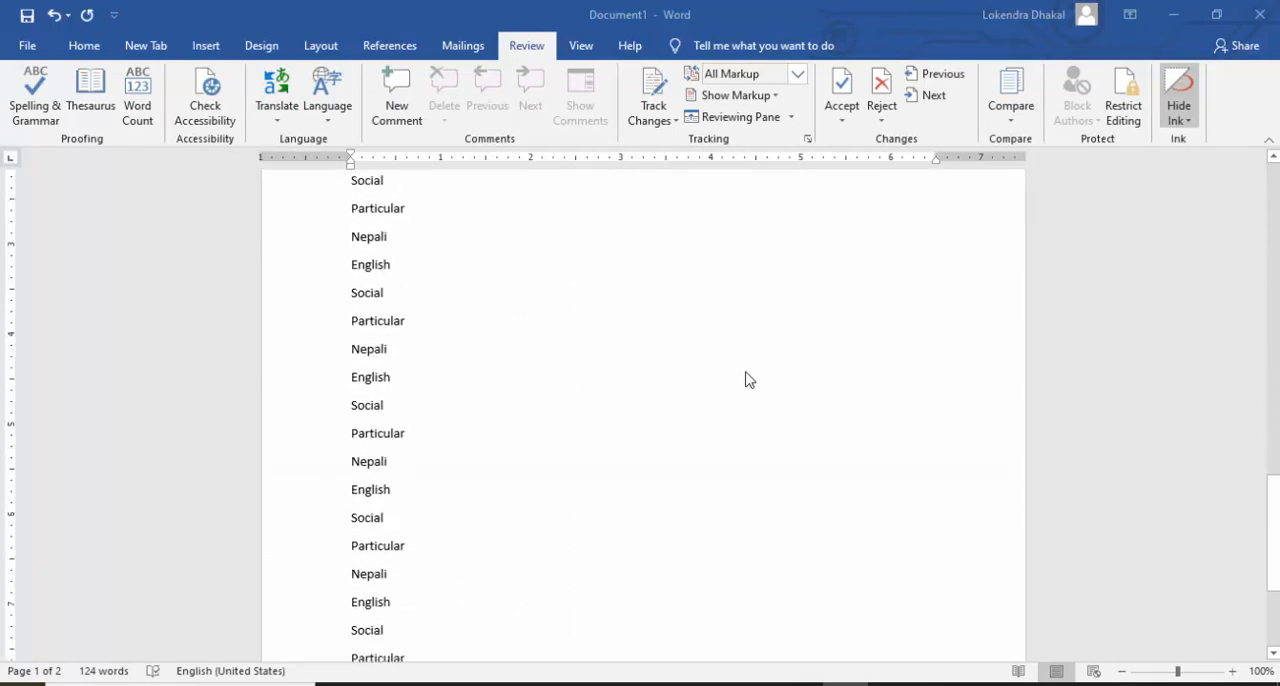
pyautogui.scroll(9, 749, 382)
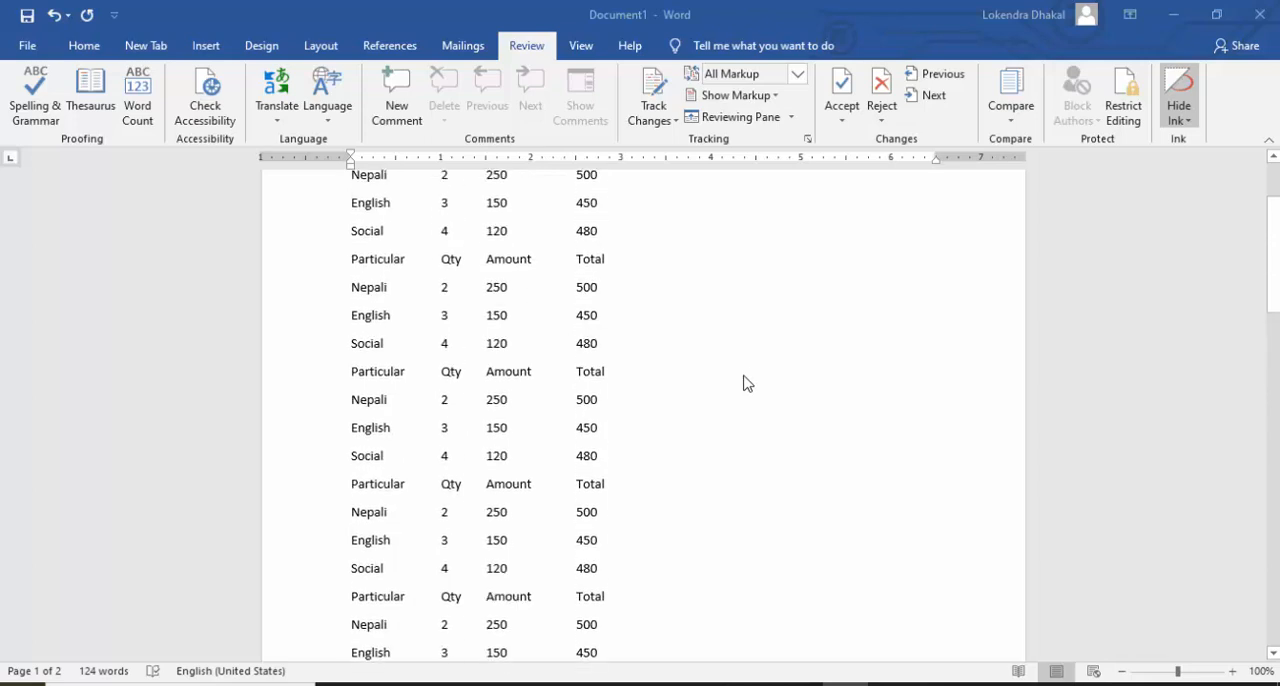
pyautogui.scroll(2, 620, 415)
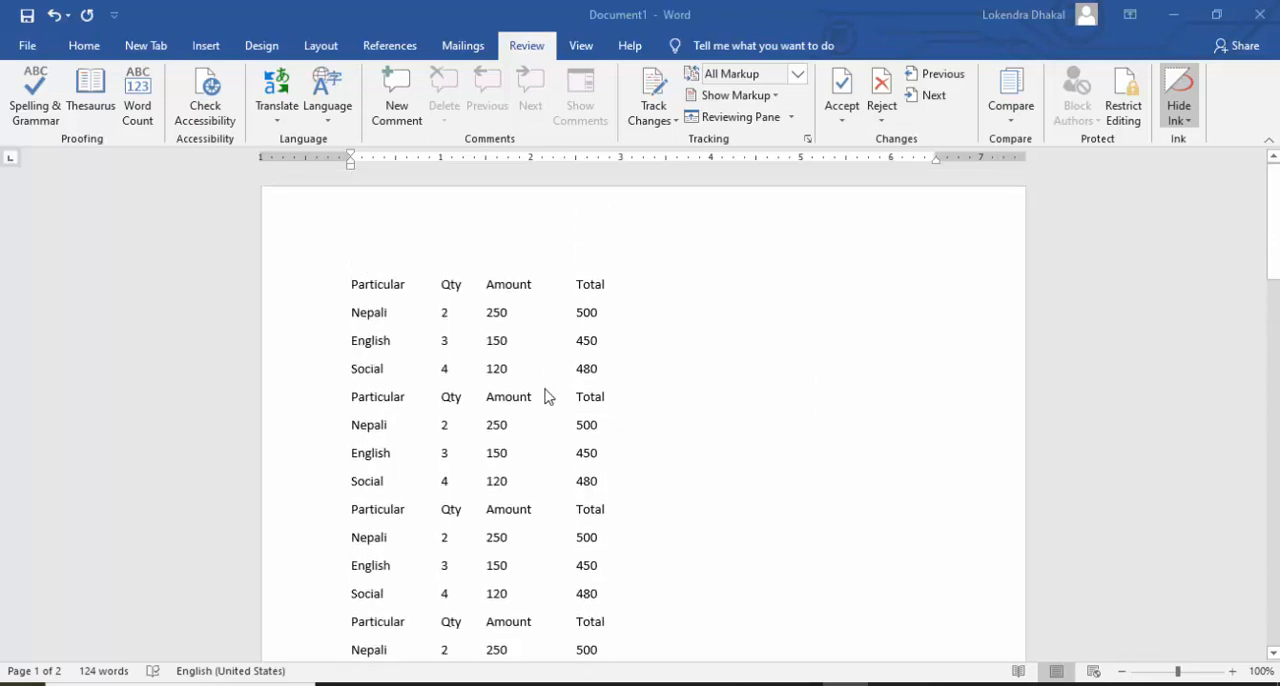
pyautogui.scroll(-3, 618, 376)
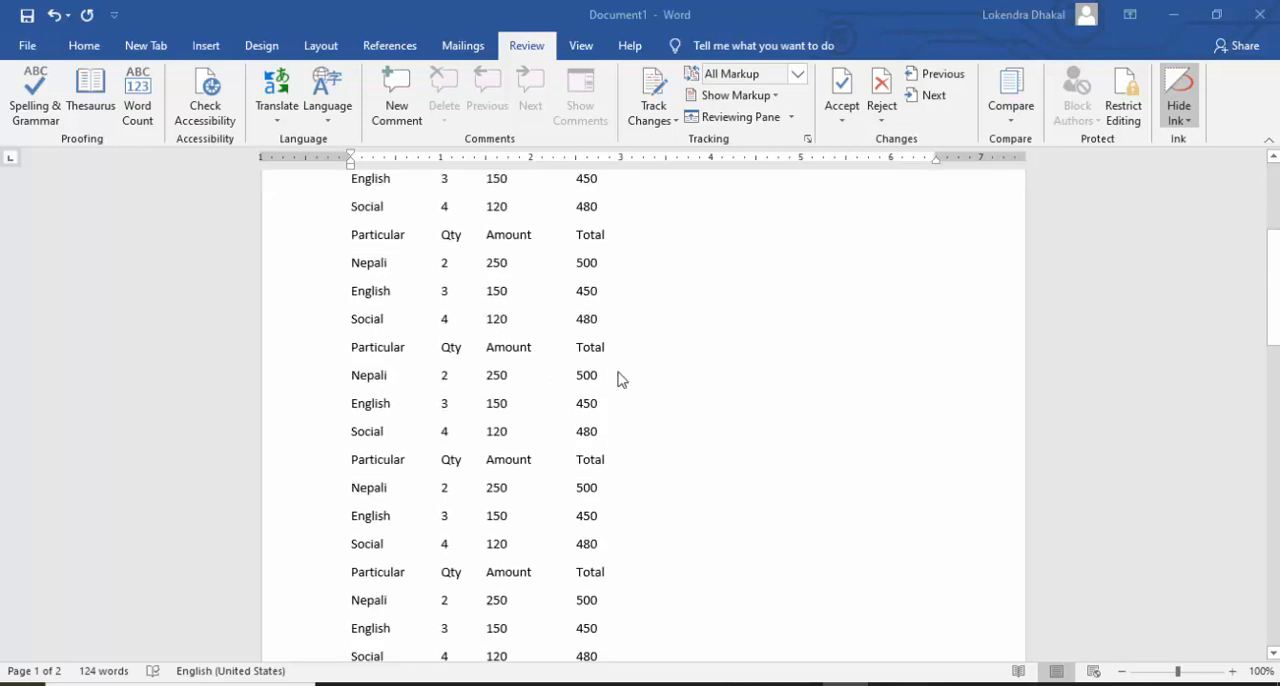
pyautogui.scroll(-10, 619, 378)
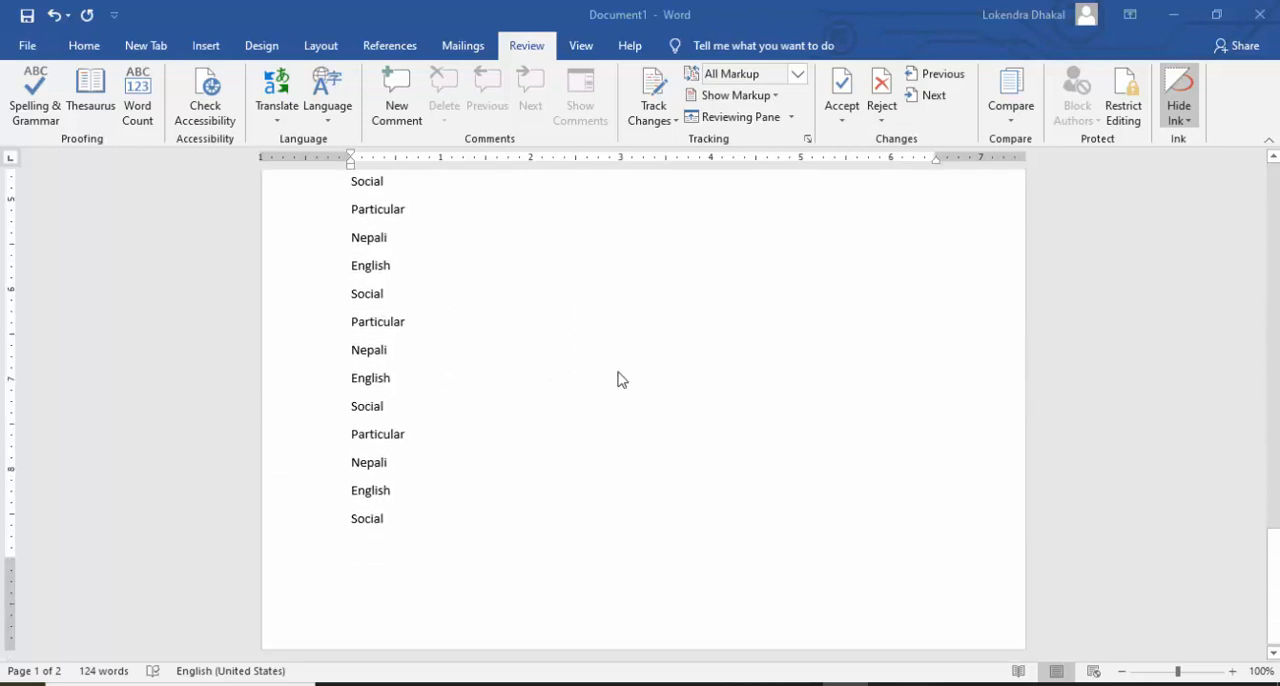
pyautogui.scroll(-5, 618, 379)
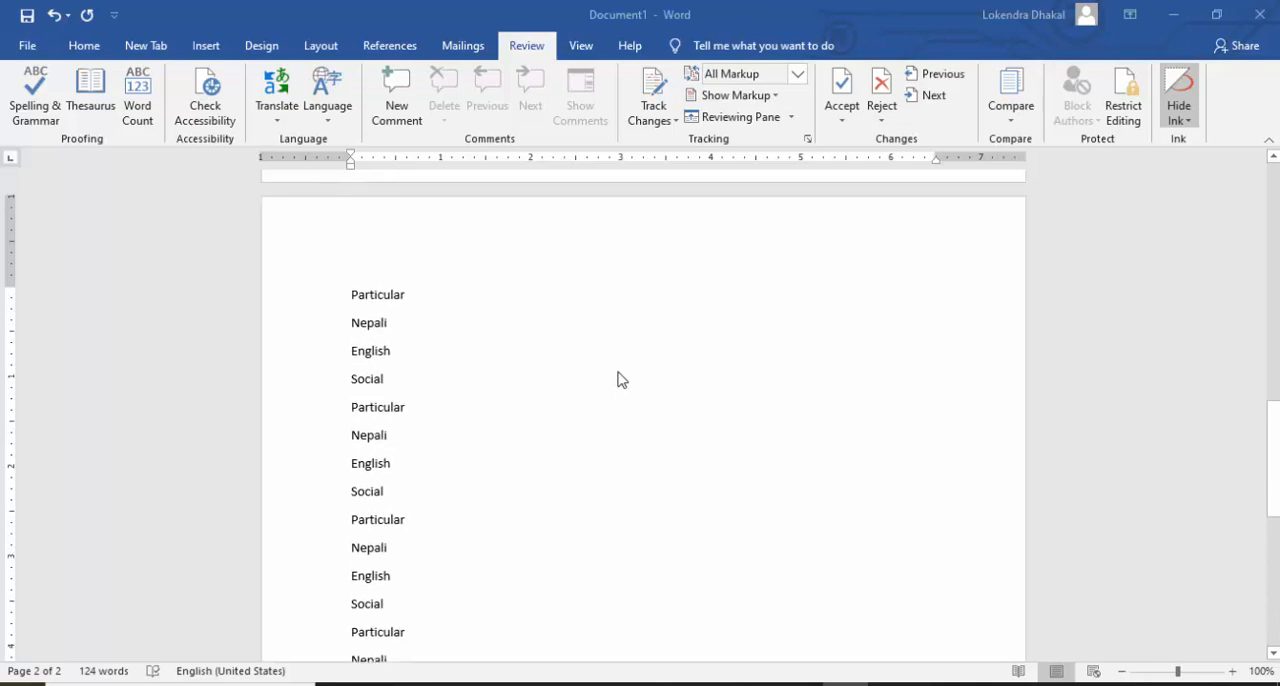
pyautogui.scroll(15, 614, 423)
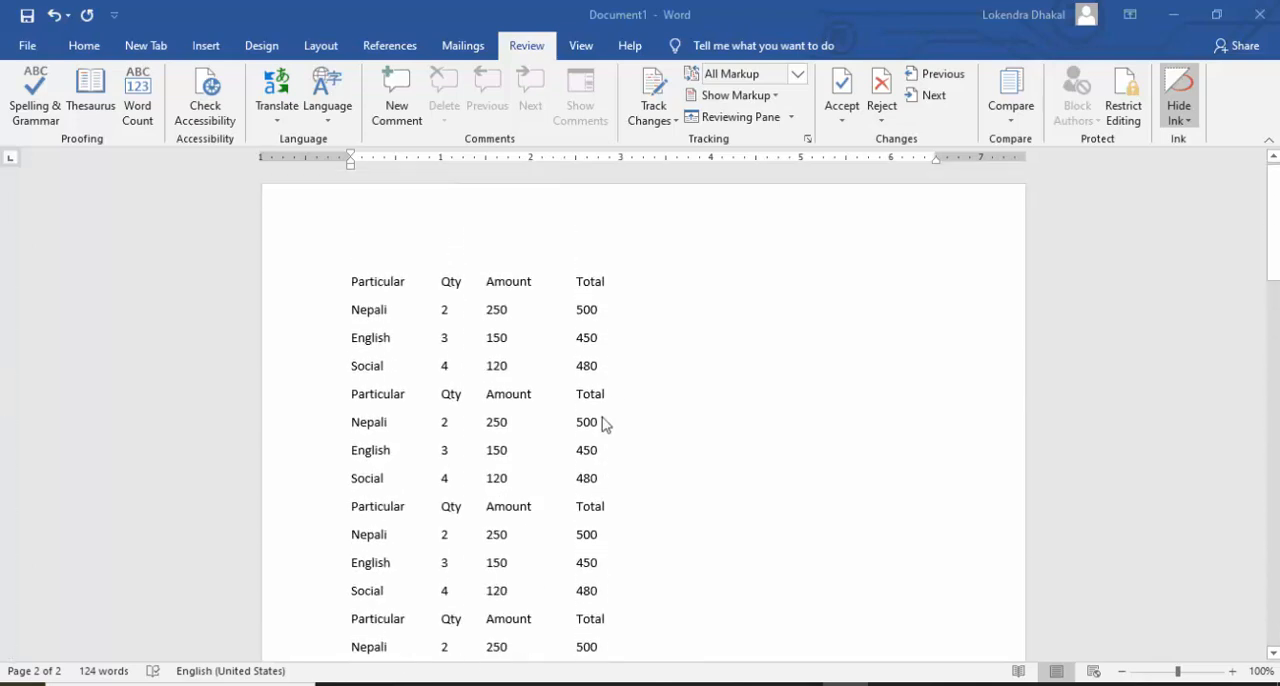
pyautogui.scroll(-5, 580, 365)
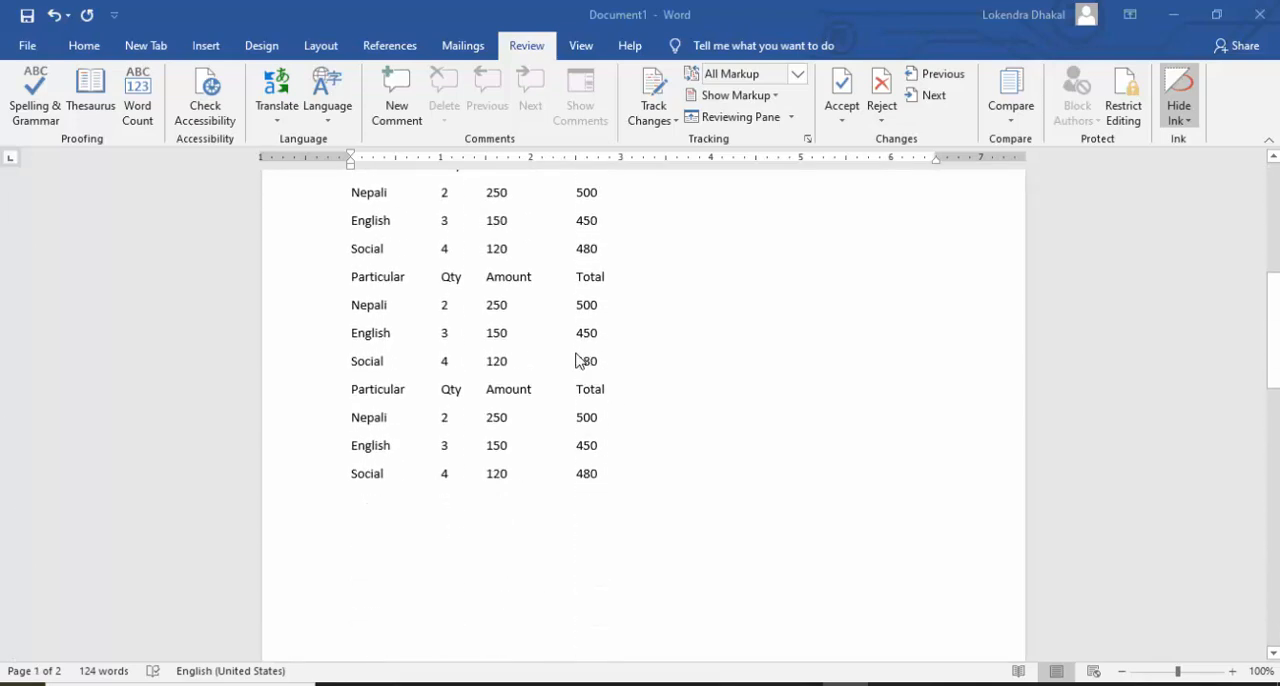
pyautogui.scroll(-15, 577, 360)
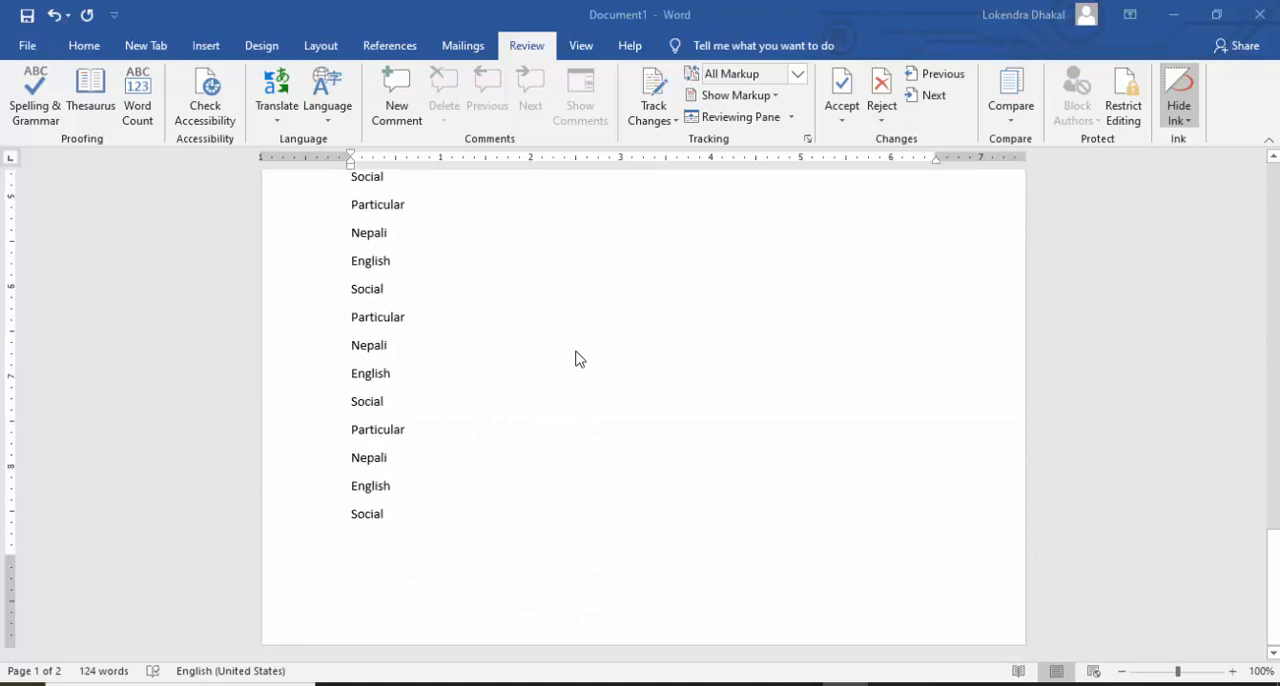
pyautogui.scroll(-5, 578, 358)
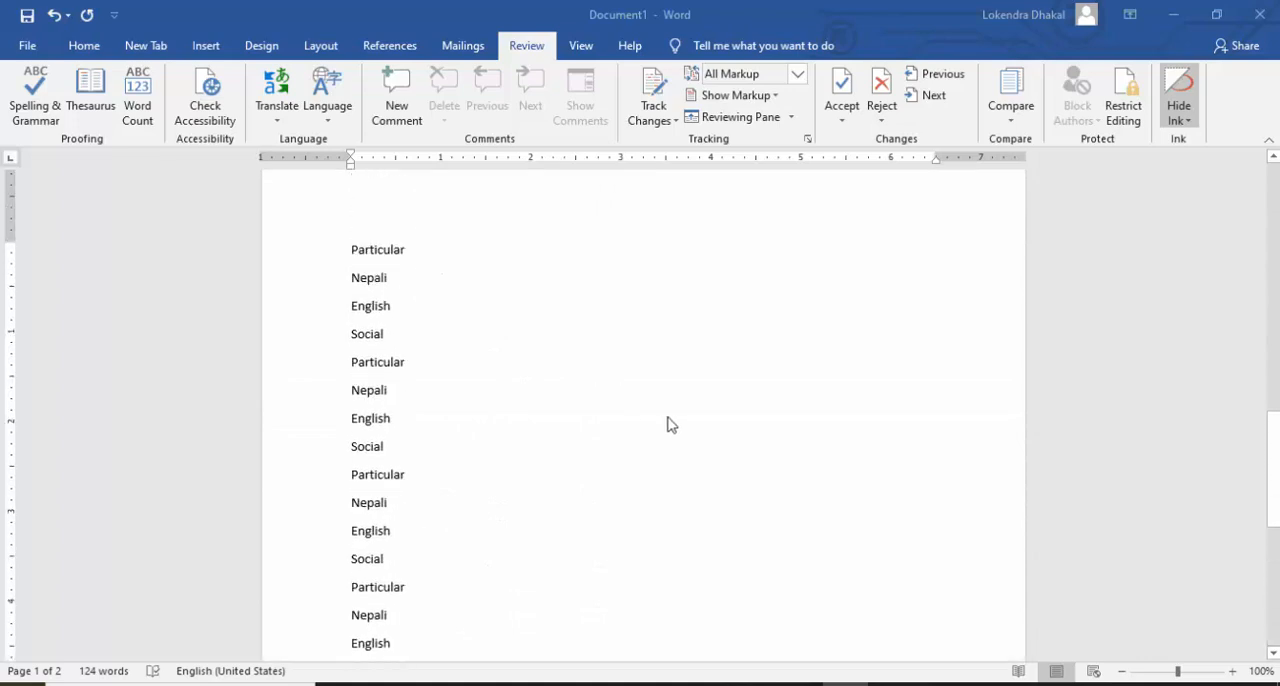